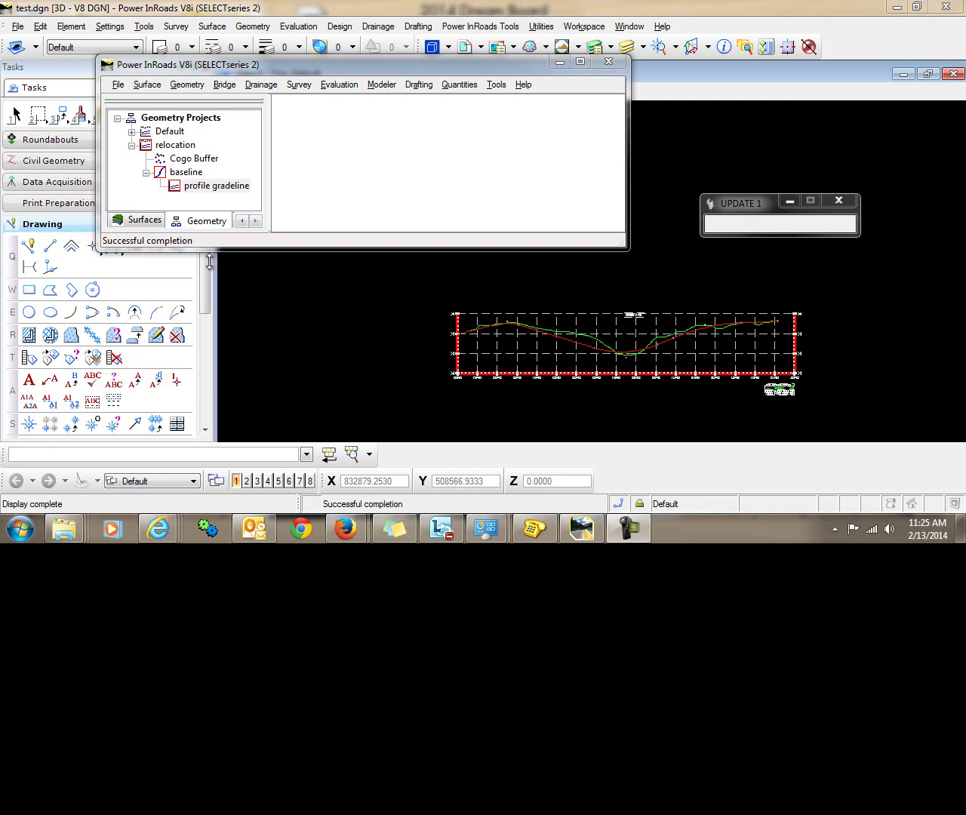
Delete the red vertical alignment graphic from the baseline profile.
drag(224, 67, 332, 32)
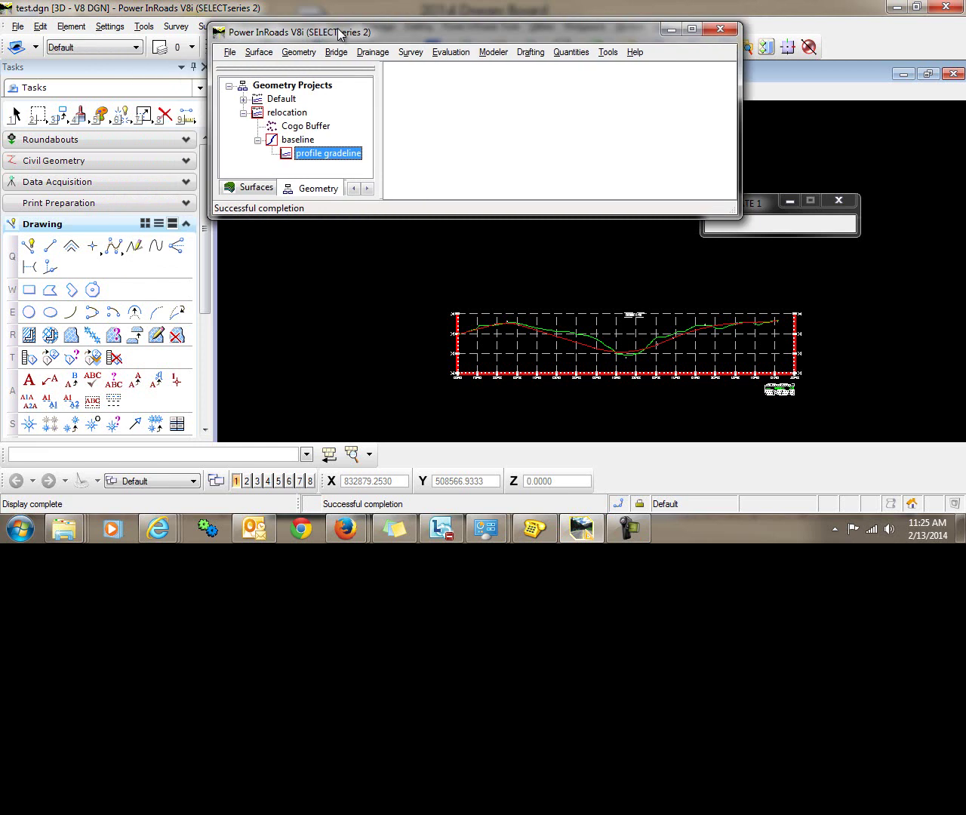
click(165, 114)
scroll(625, 367, up, 5)
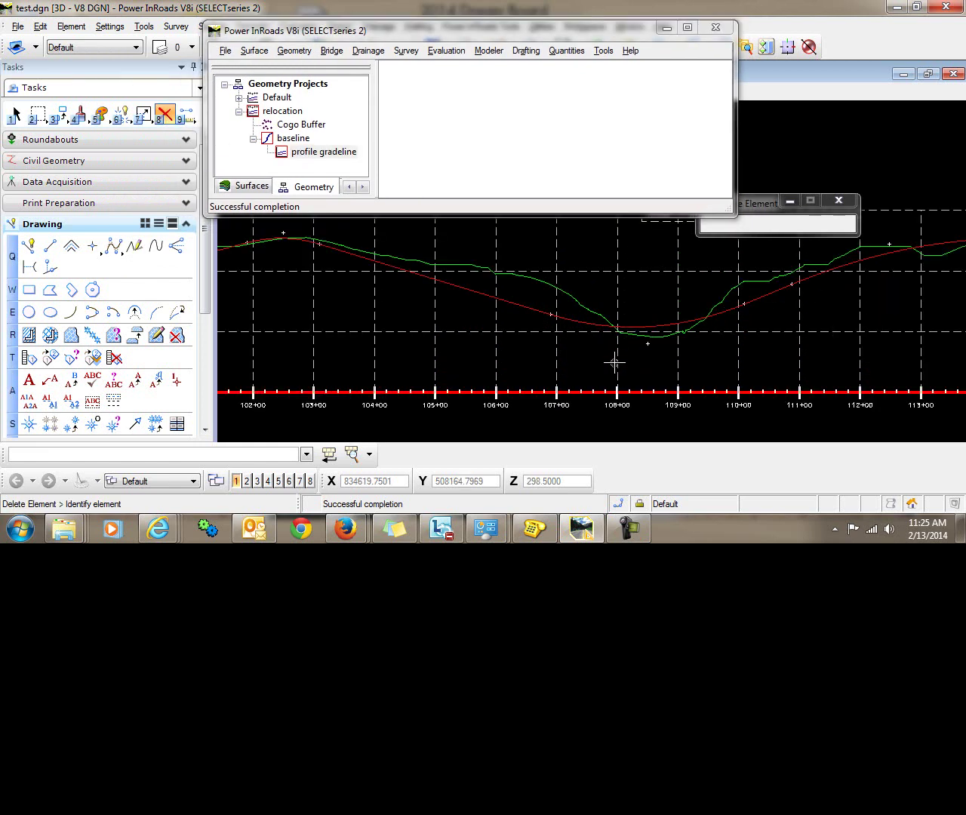
click(570, 322)
scroll(523, 352, down, 5)
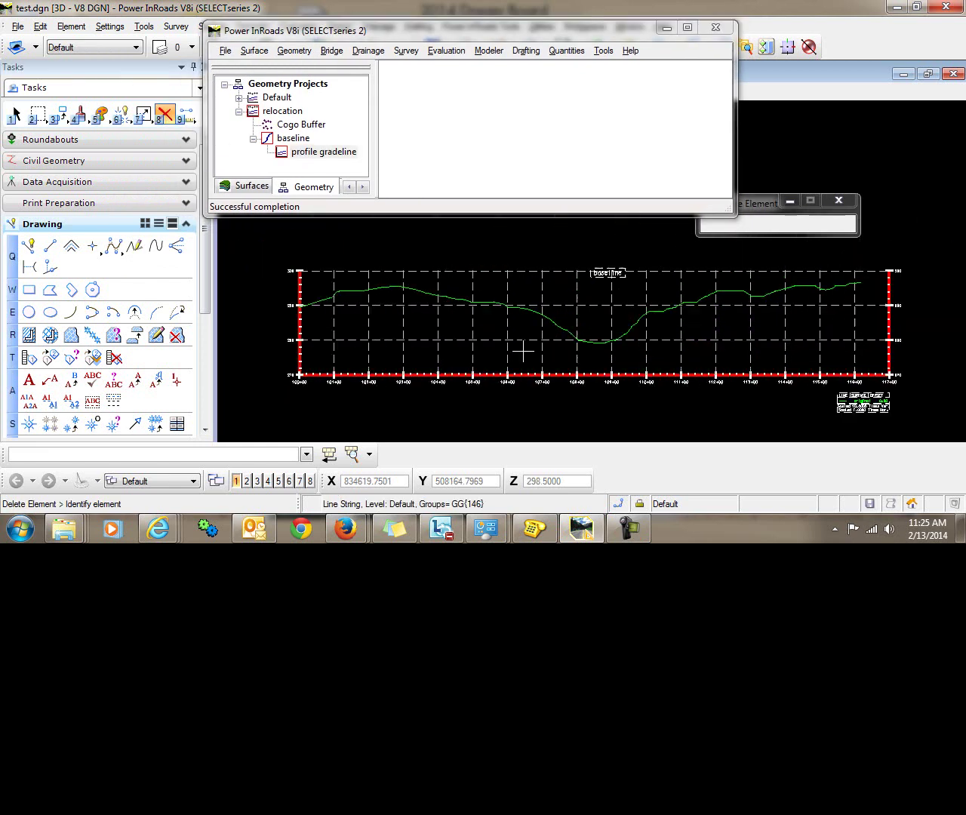
scroll(522, 352, down, 1)
scroll(606, 256, down, 1)
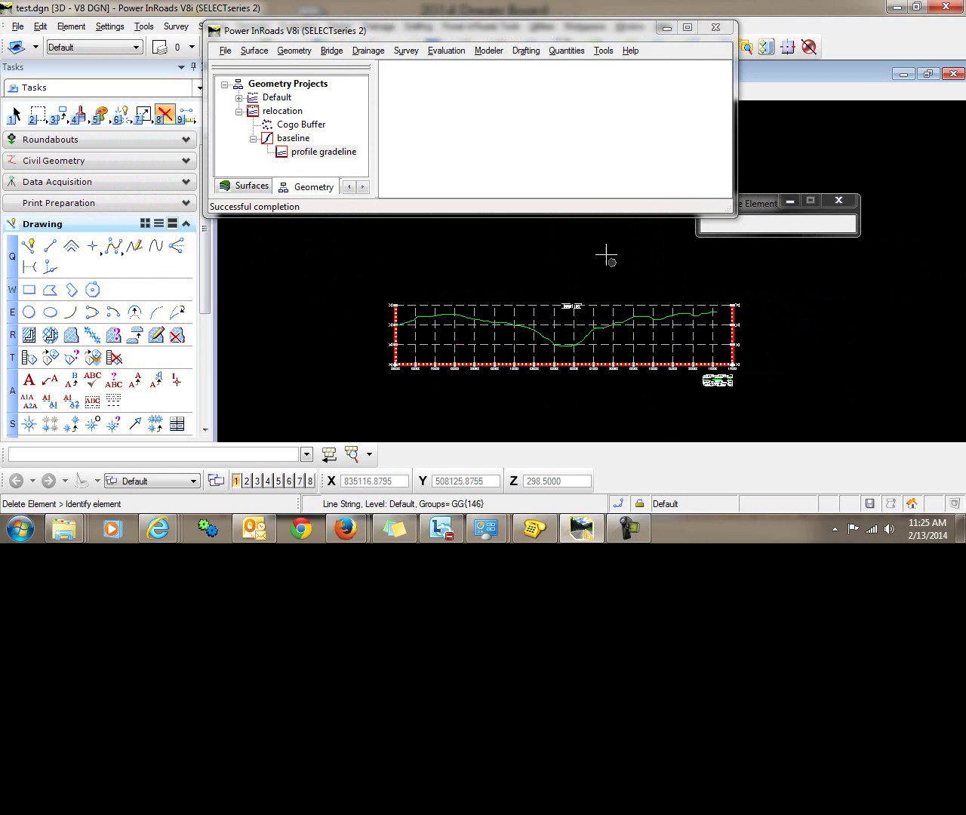
Display the active vertical alignment, profile gradeline, on the baseline profile.
drag(500, 36, 497, 78)
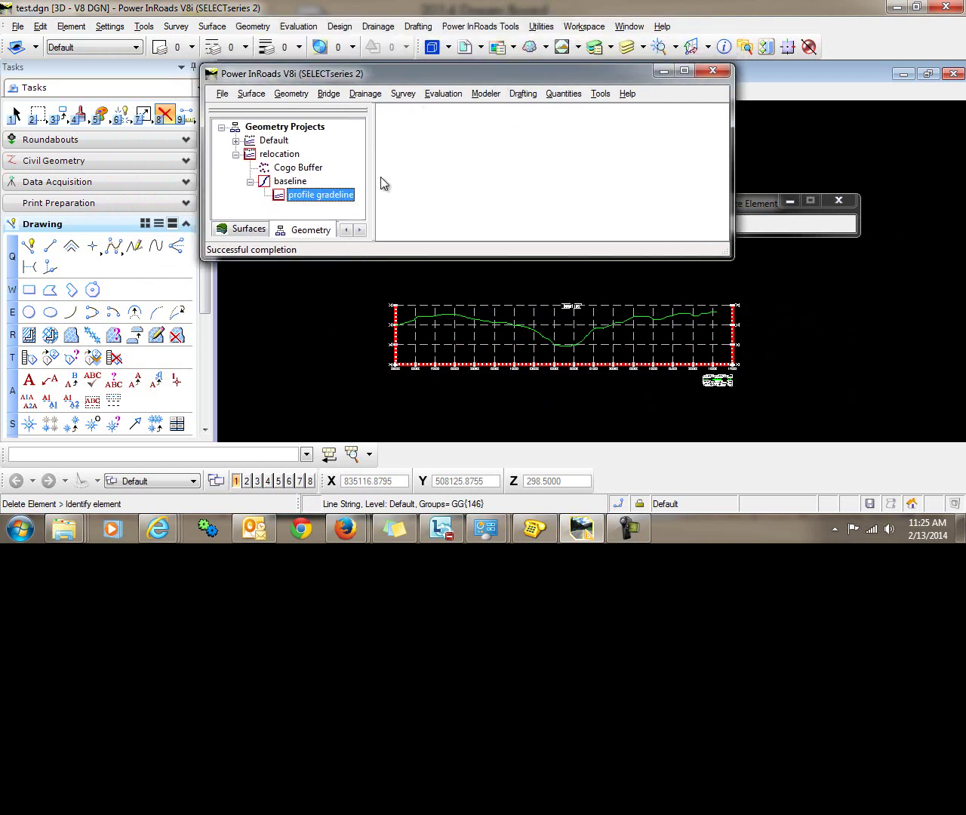
click(297, 98)
mouse_move(311, 118)
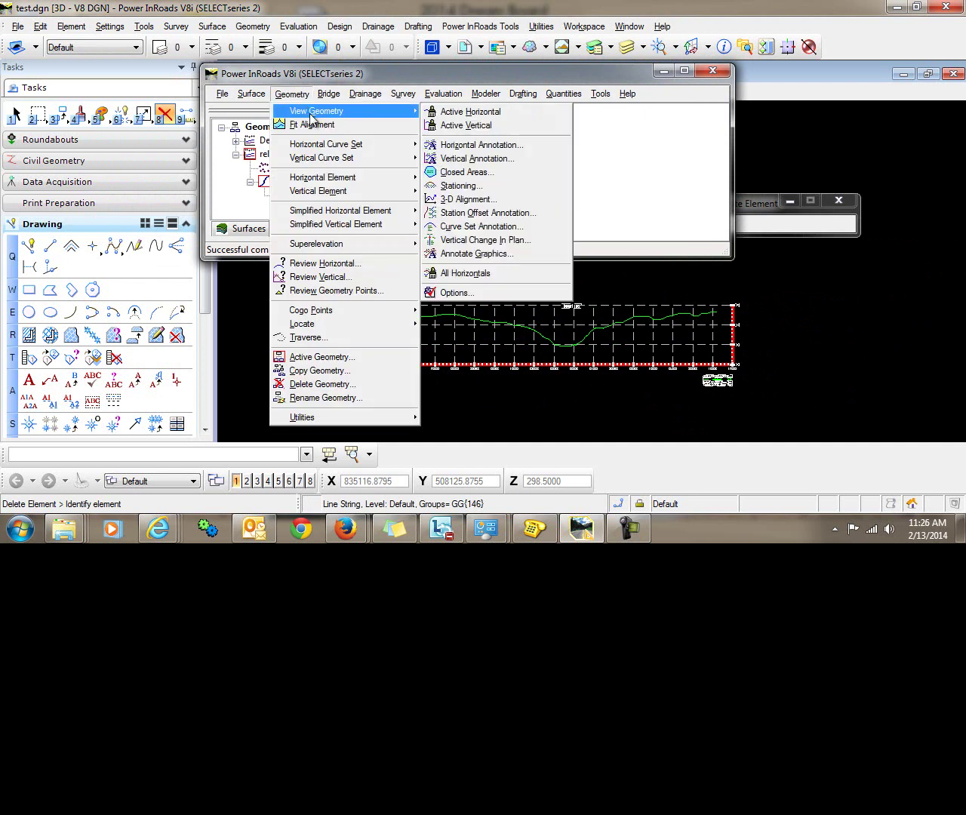
click(475, 125)
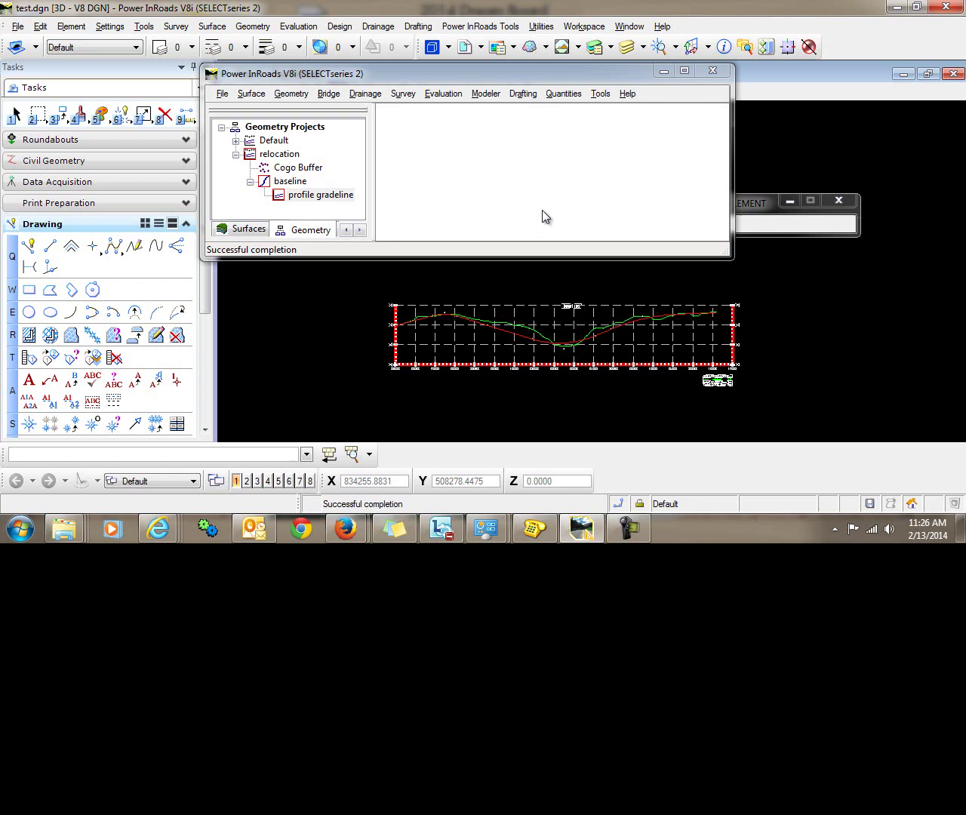
Check in the Active Geometry settings which style is assigned to the profile gradeline vertical alignment.
click(287, 94)
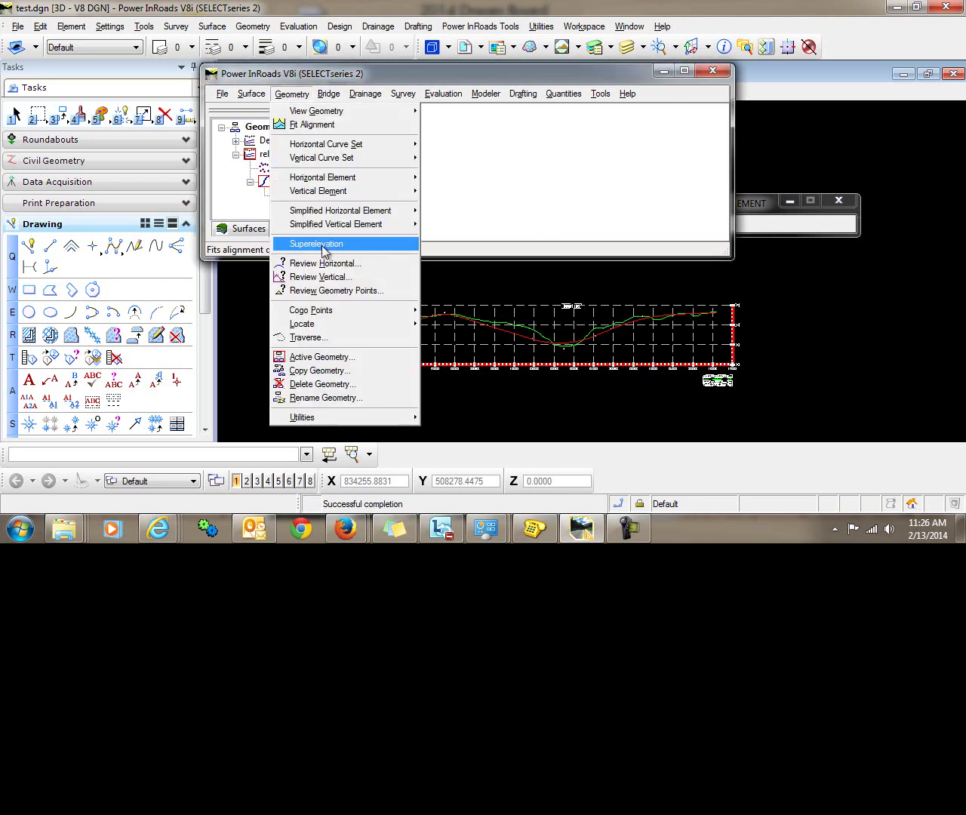
click(332, 358)
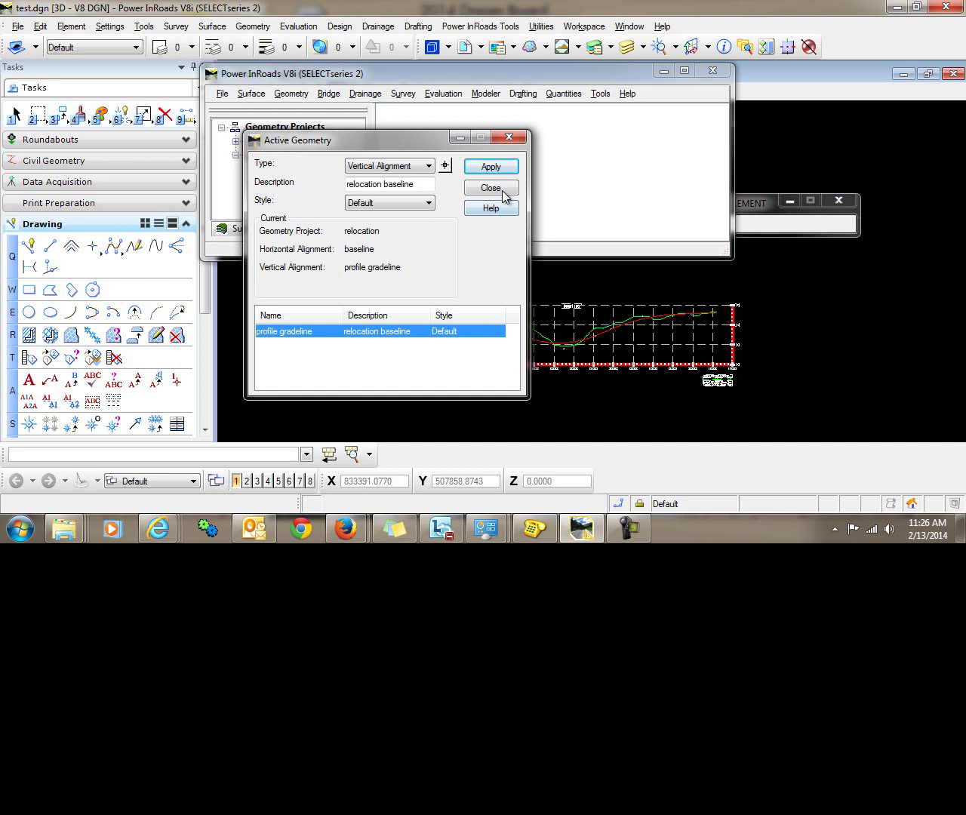
click(491, 188)
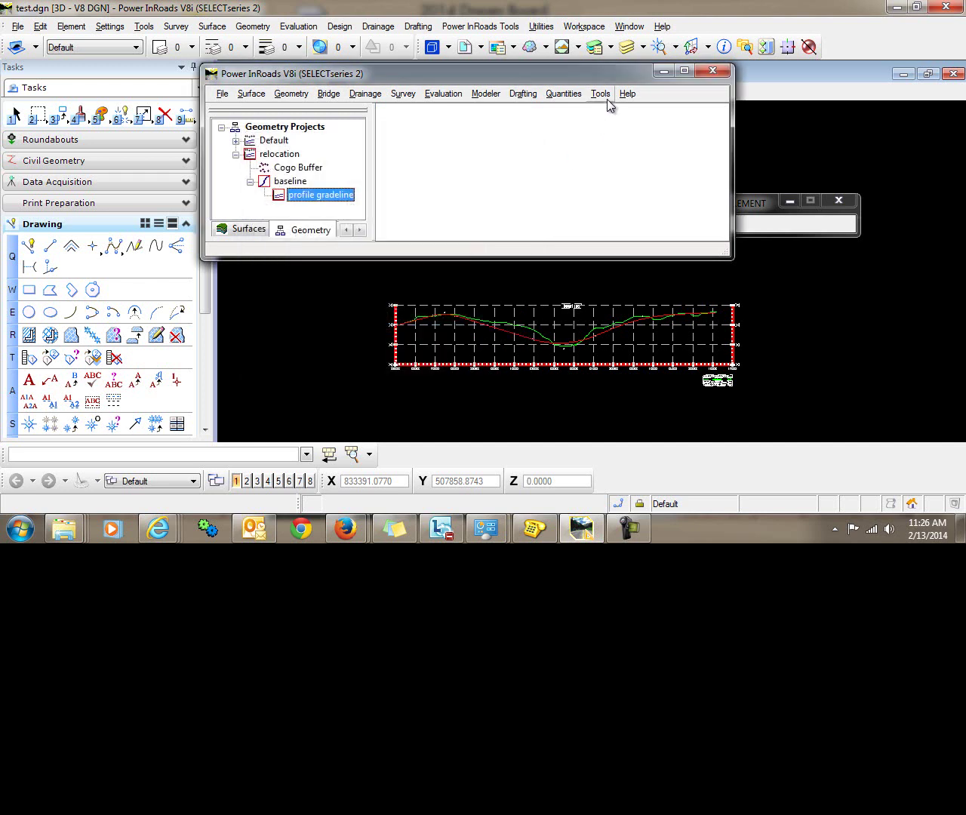
Edit the Default style in the Style Manager and open the named symbology of its geometry arcs.
click(605, 95)
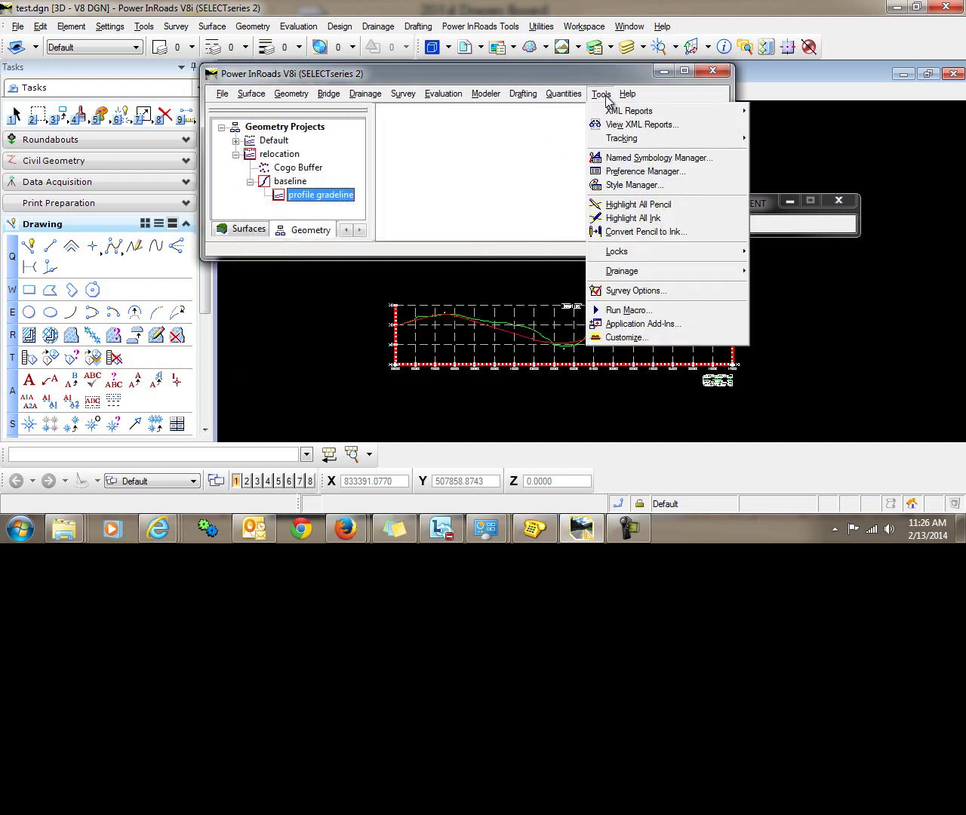
click(635, 185)
click(379, 302)
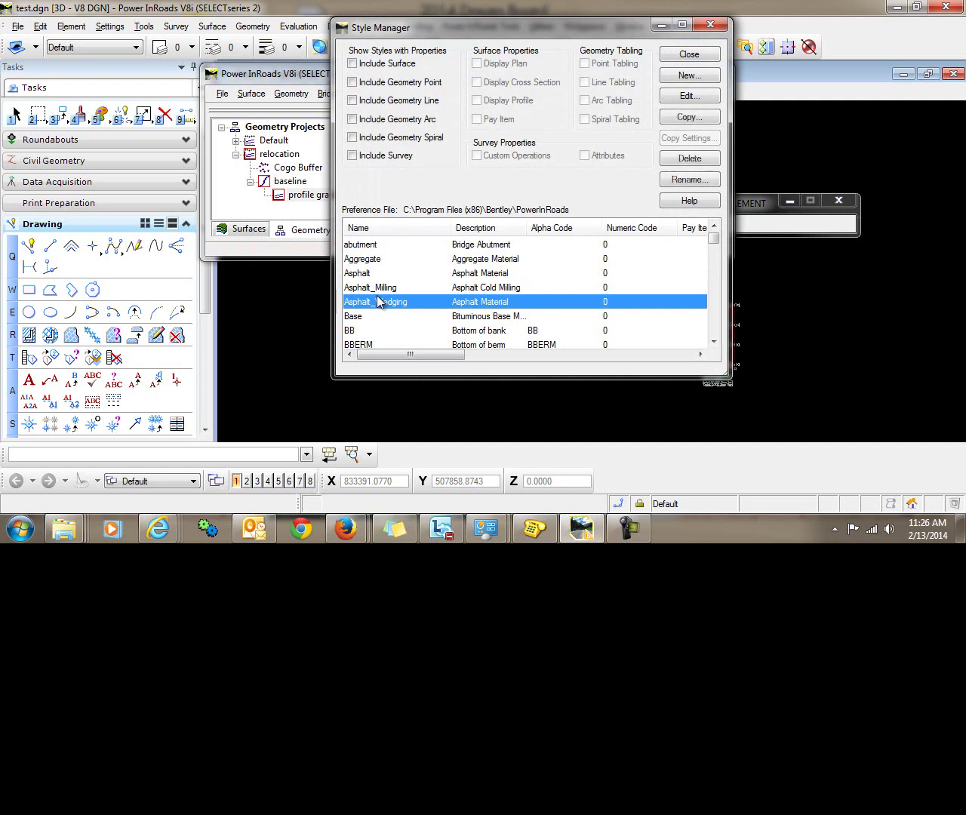
key(d)
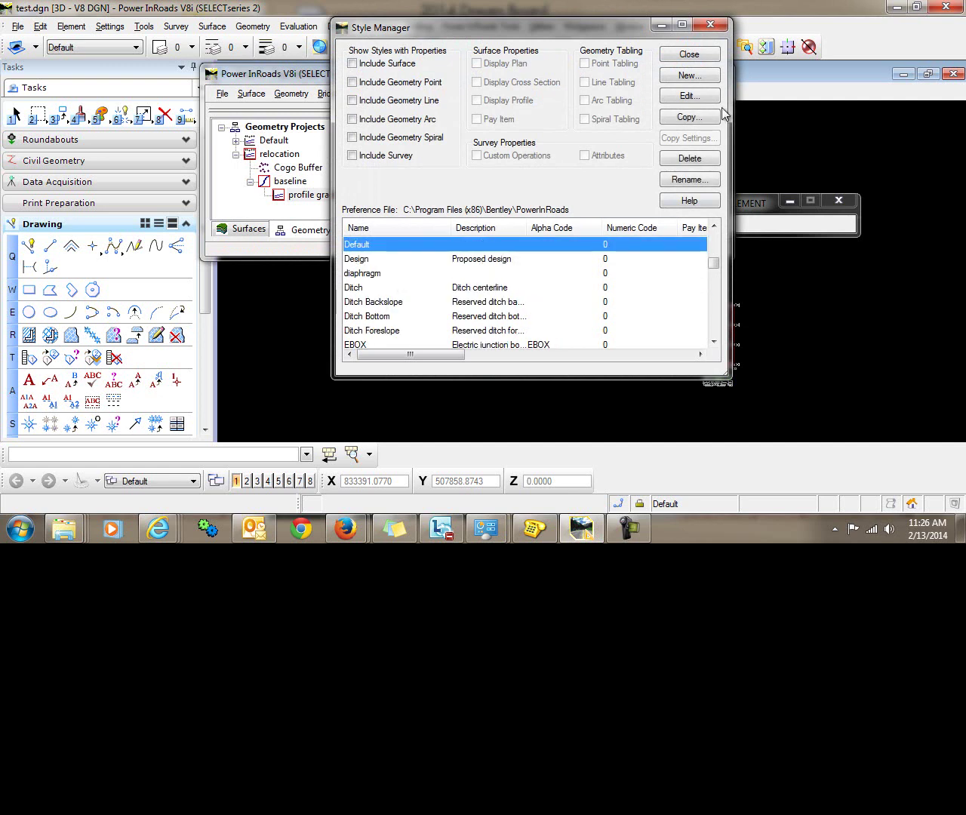
click(698, 96)
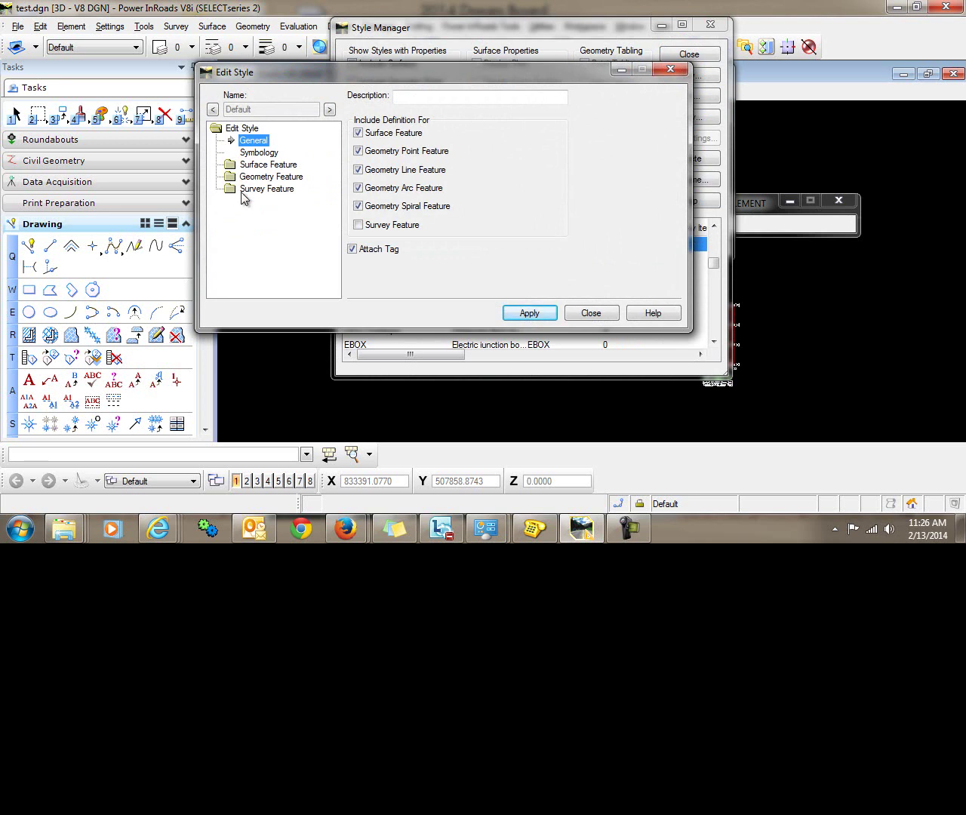
click(265, 177)
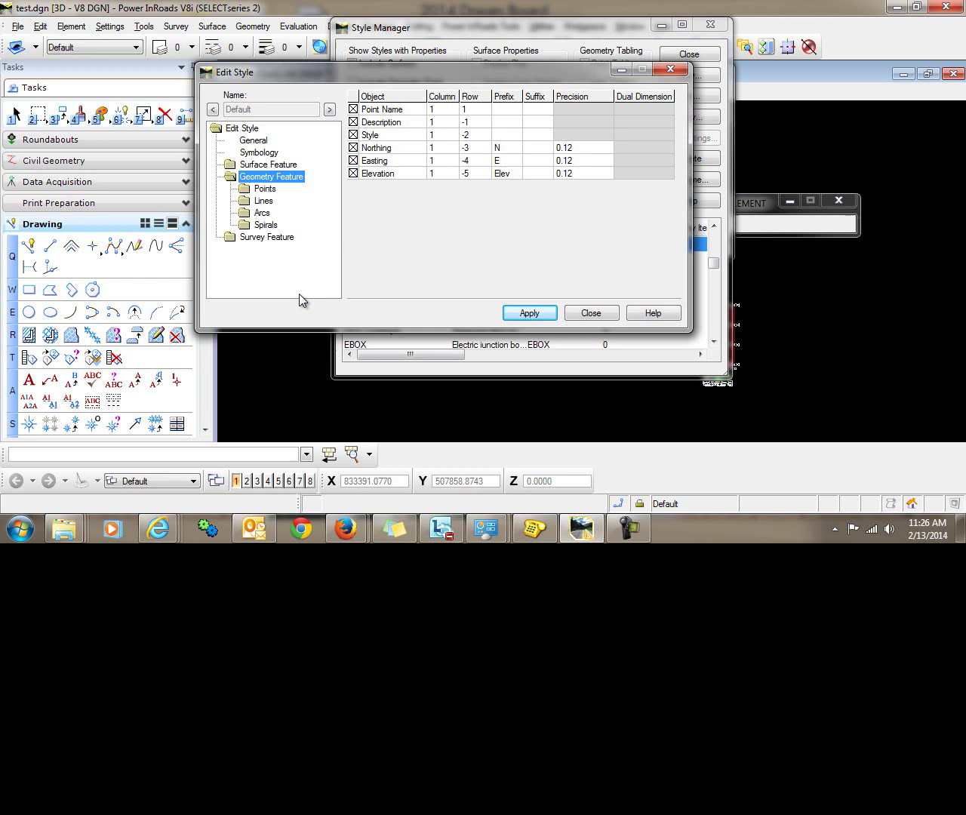
click(262, 214)
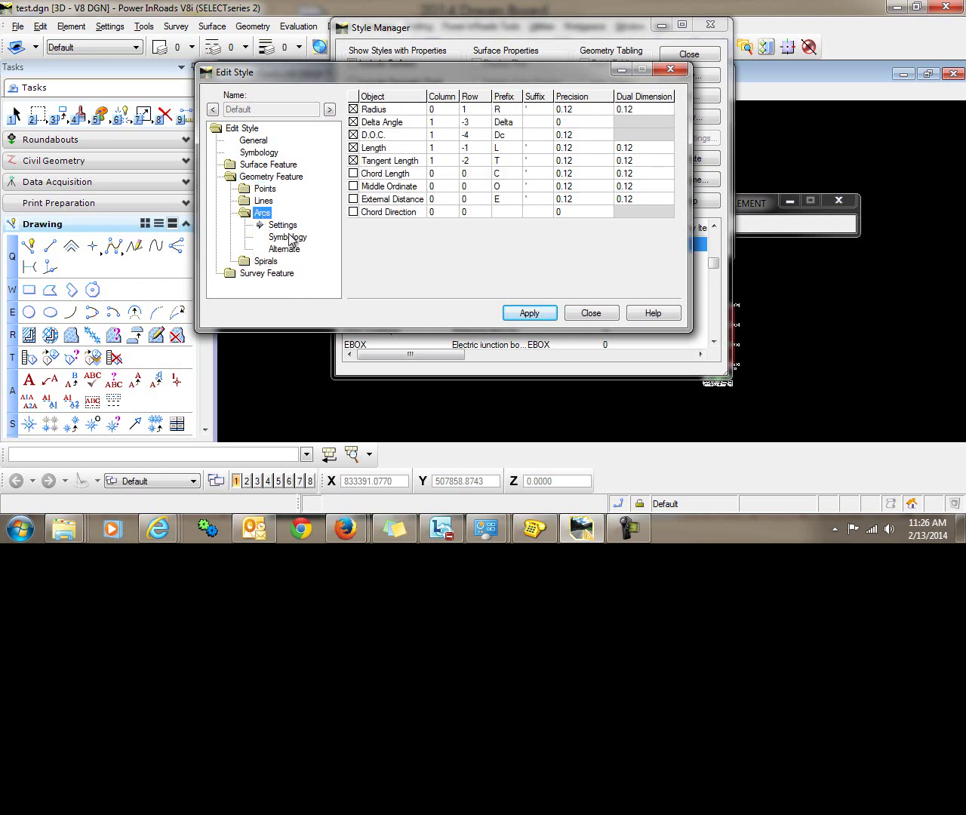
click(288, 237)
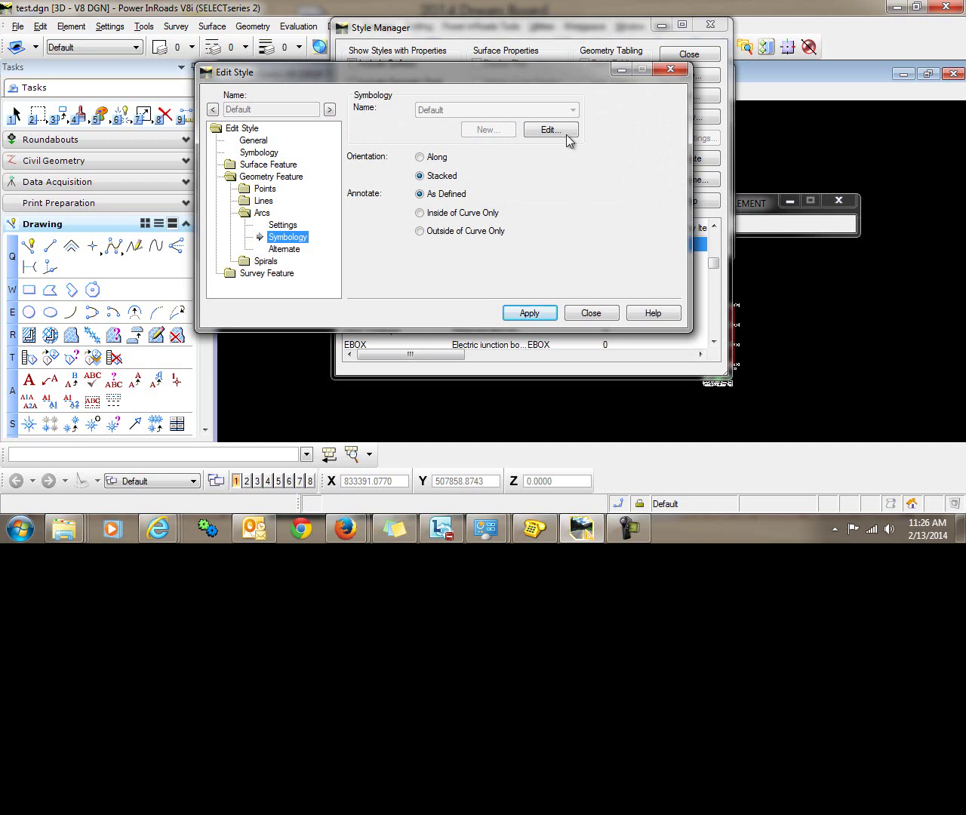
click(550, 130)
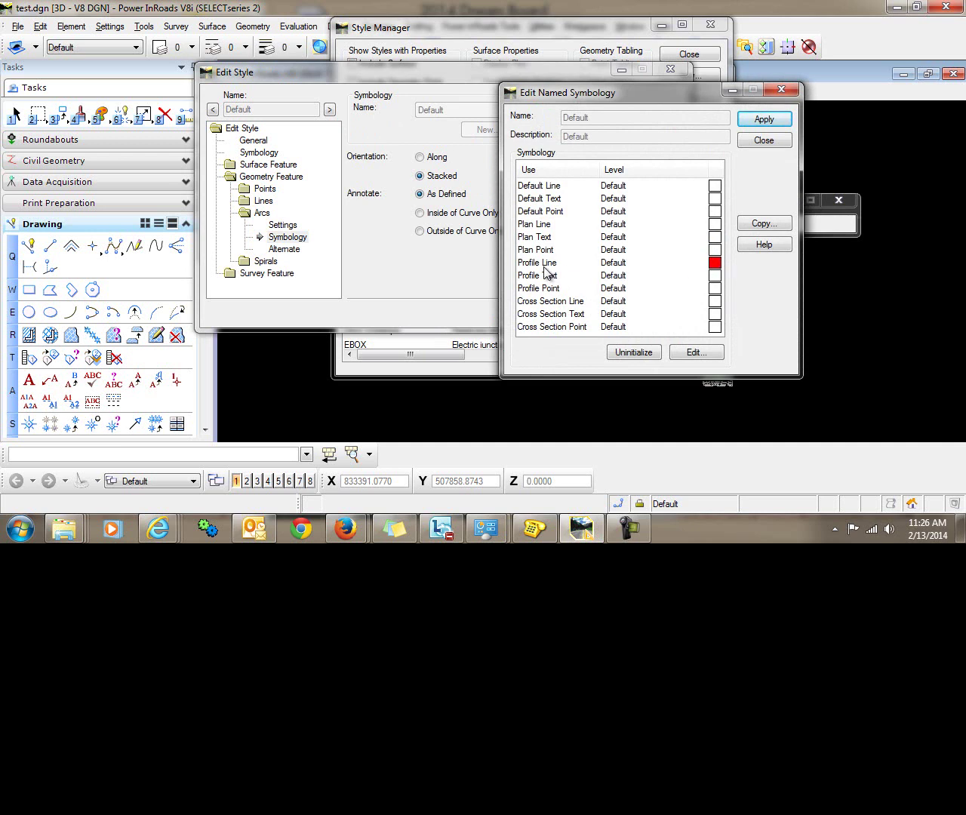
Set the Profile Line color of the Default symbology to yellow, apply the changes and close the style dialogs.
double_click(545, 264)
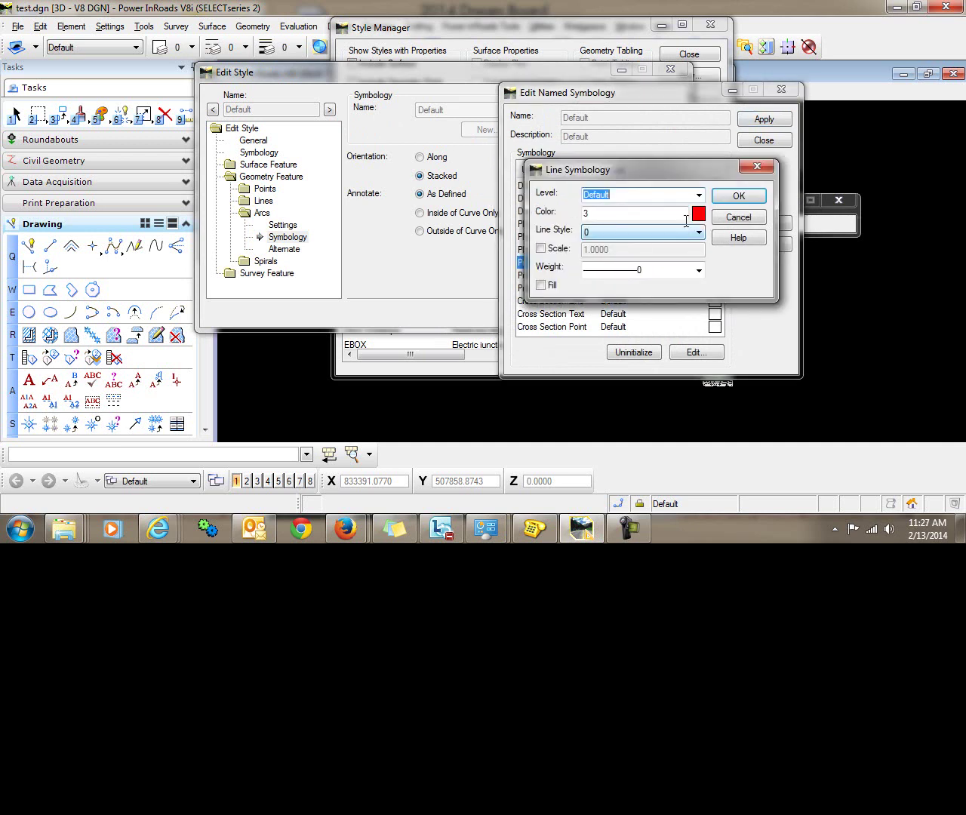
click(698, 215)
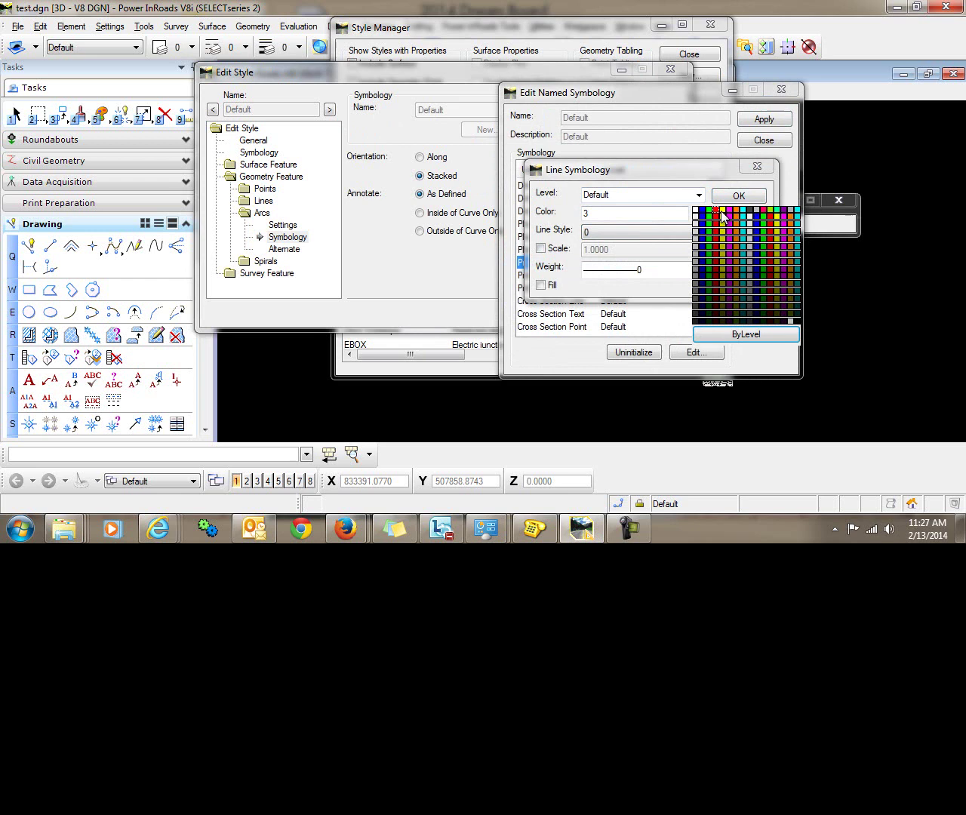
click(722, 214)
click(739, 197)
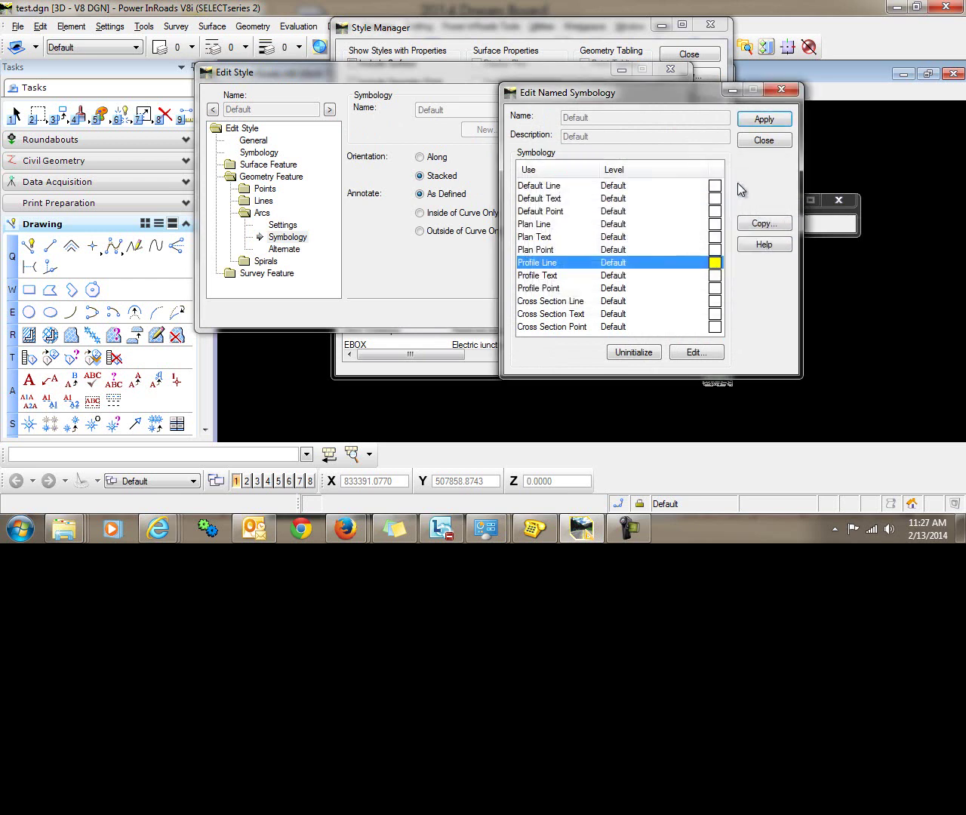
click(764, 119)
click(764, 140)
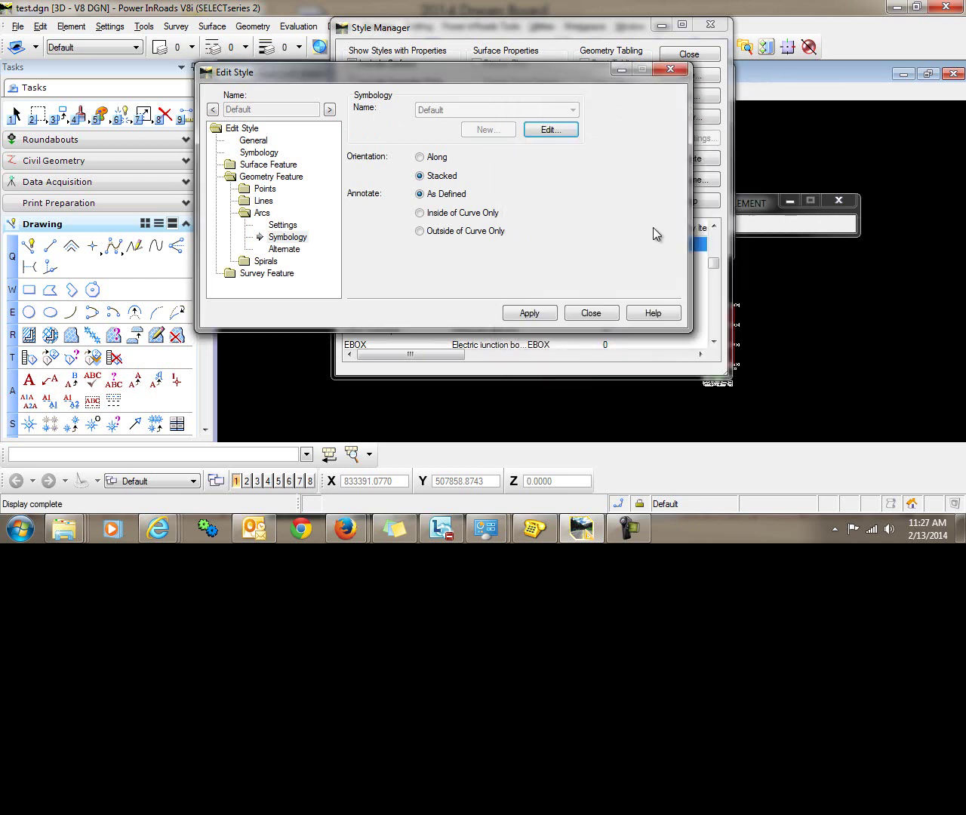
click(530, 314)
click(591, 313)
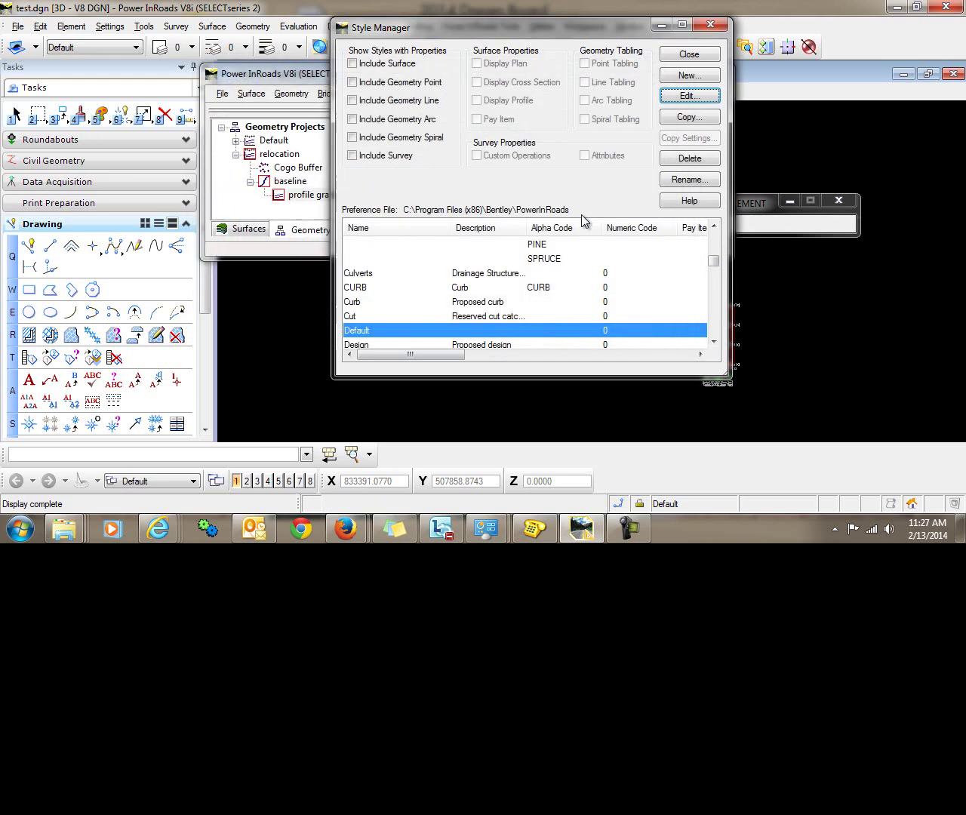
click(709, 55)
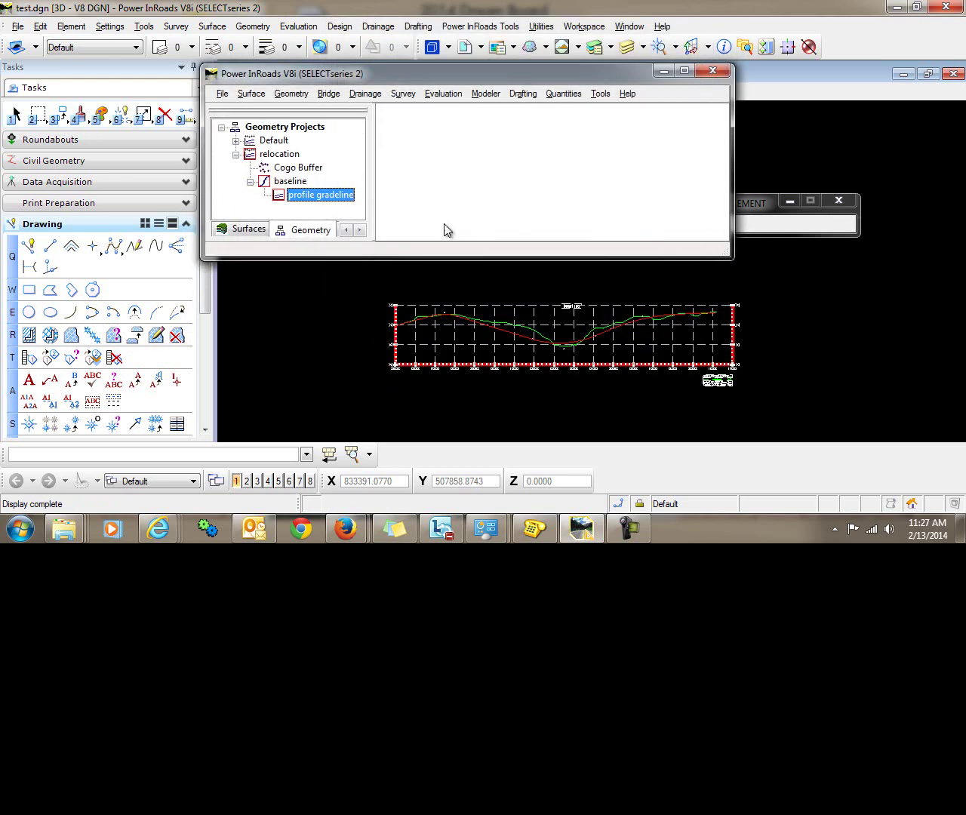
Redisplay the active vertical alignment on the profile with the updated Default style.
click(298, 97)
mouse_move(306, 112)
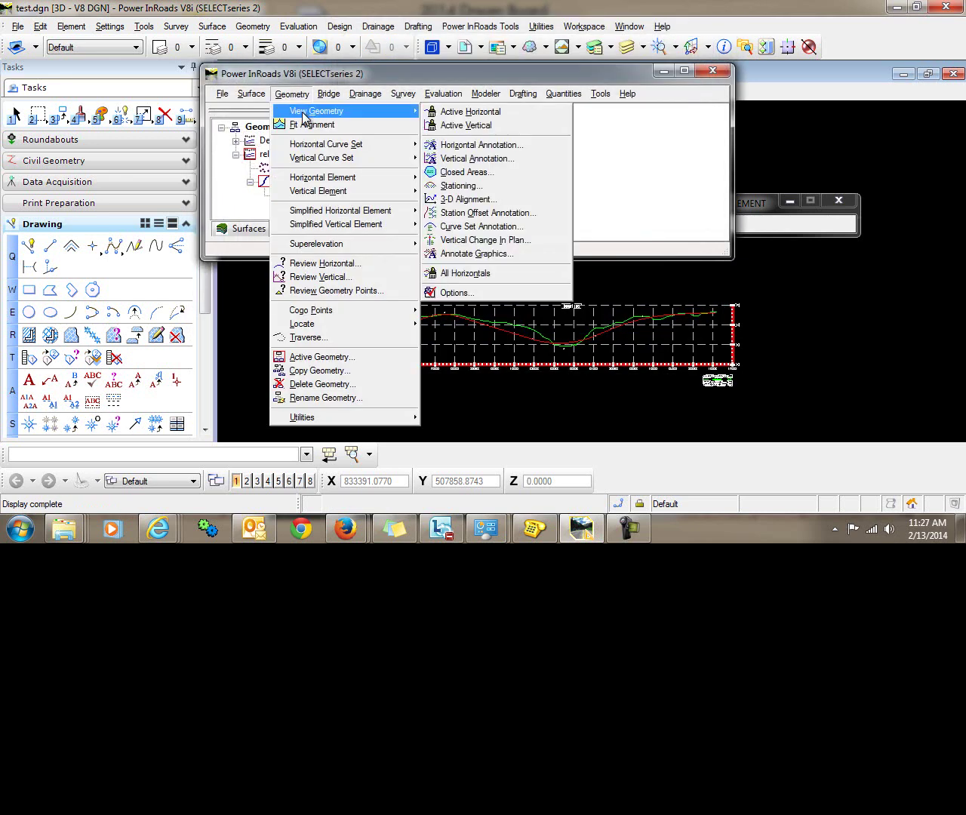
click(482, 126)
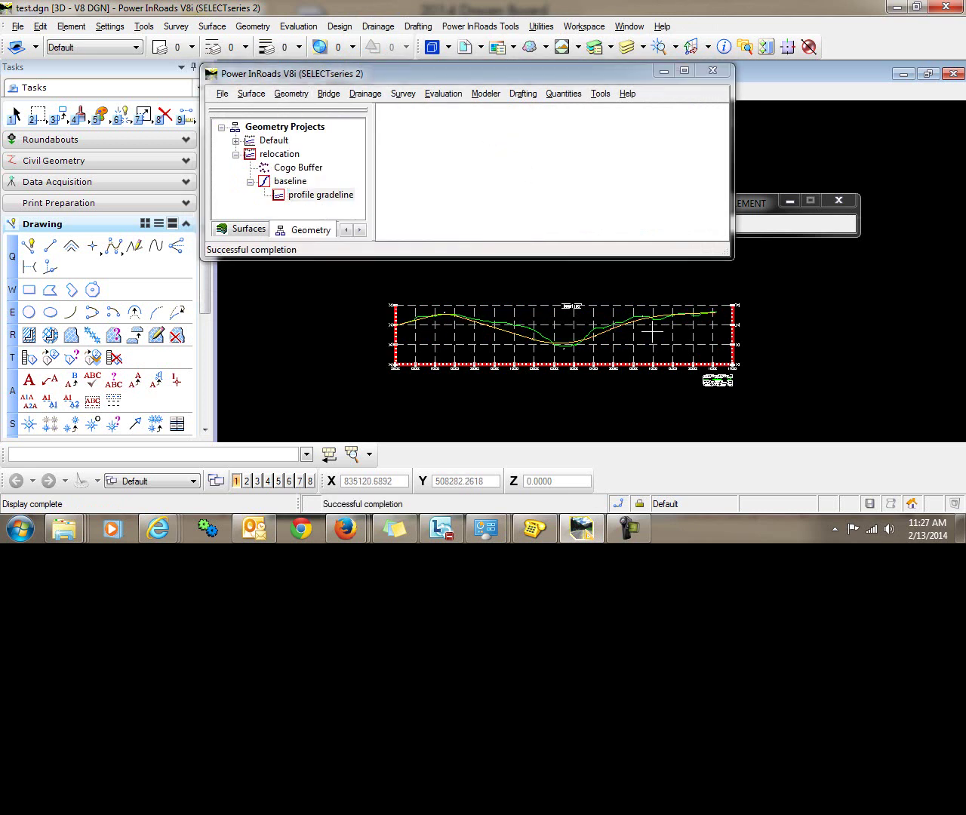
Delete the redisplayed gradeline graphic from the profile.
click(165, 115)
scroll(533, 370, up, 2)
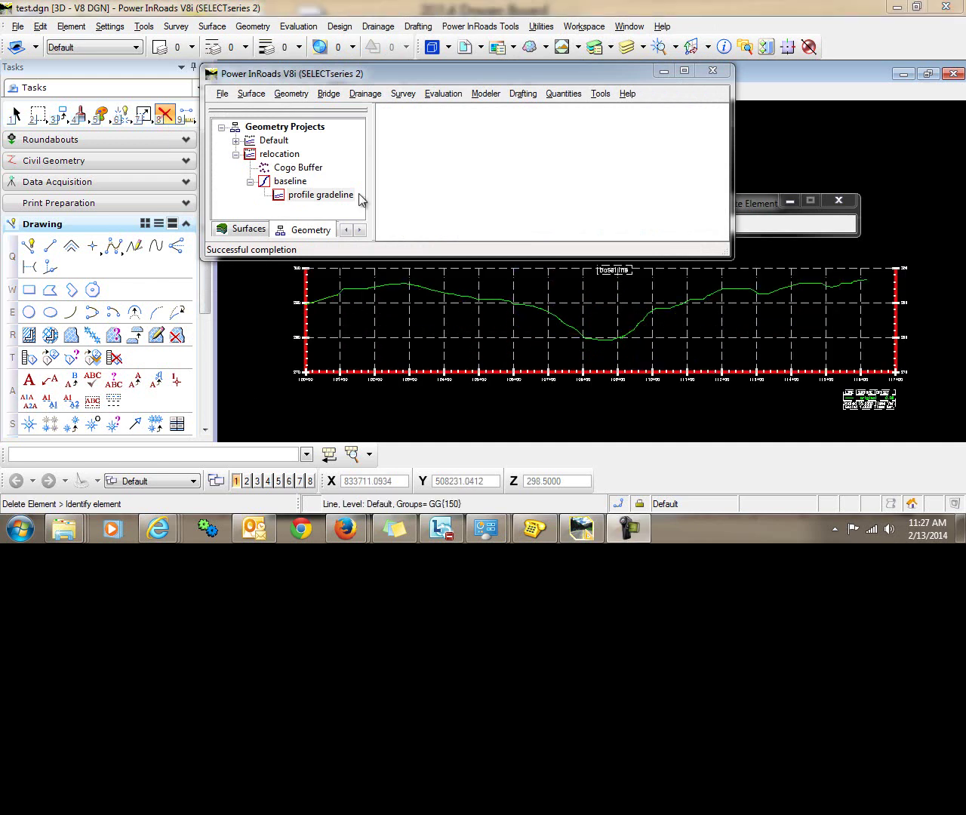
Annotate the vertical alignment on the profile using View Vertical Annotation with the Curves symbology color set to cyan.
click(290, 95)
mouse_move(302, 111)
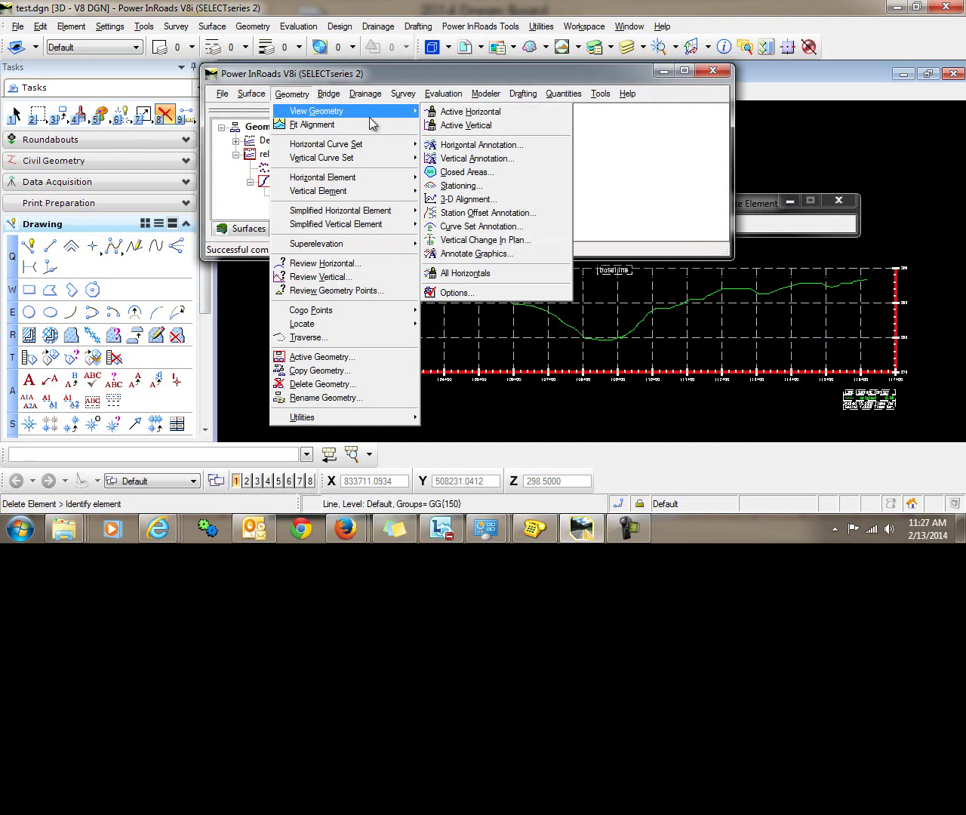
click(476, 159)
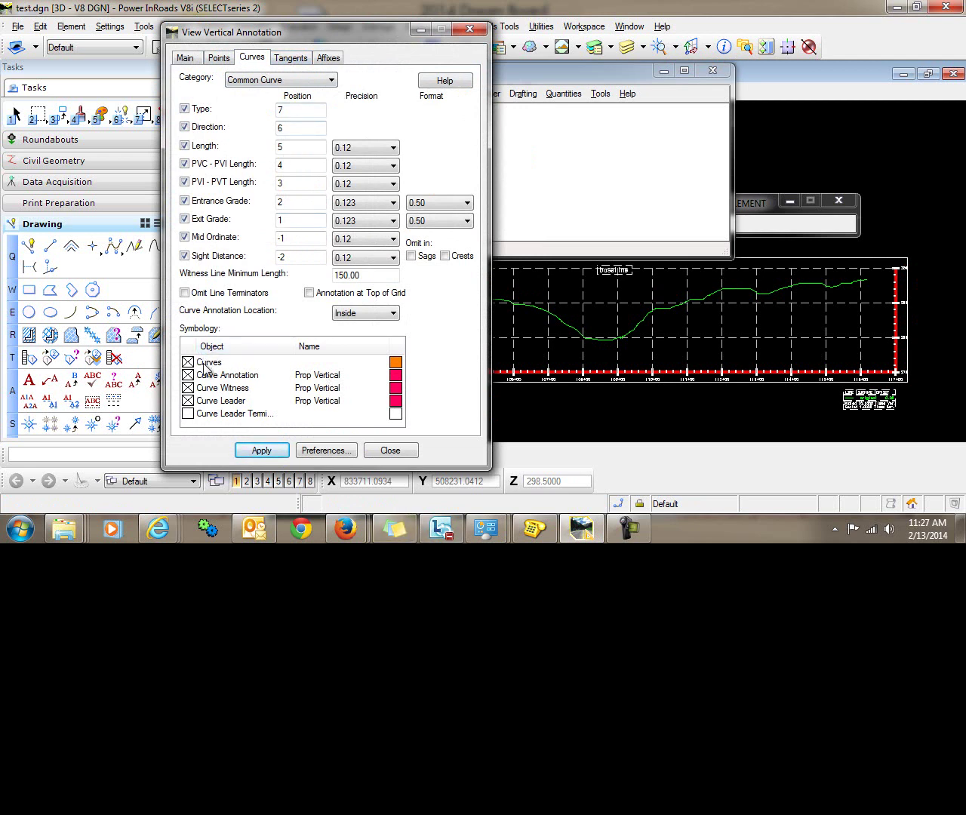
double_click(396, 364)
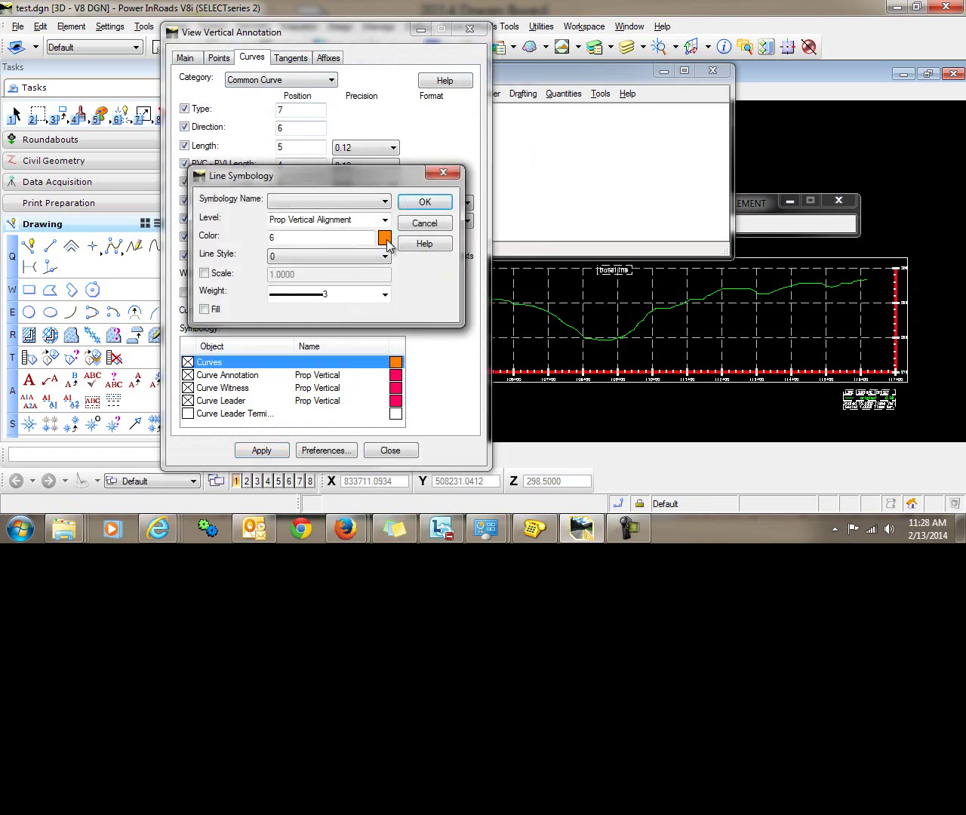
click(385, 238)
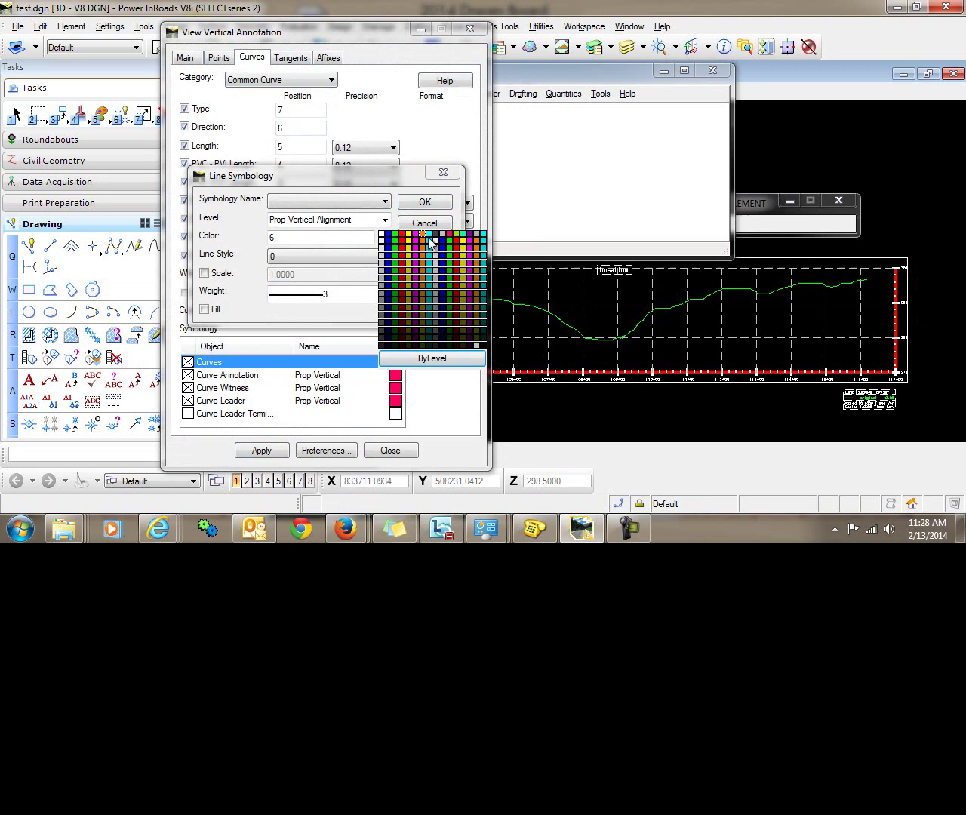
click(433, 243)
click(426, 202)
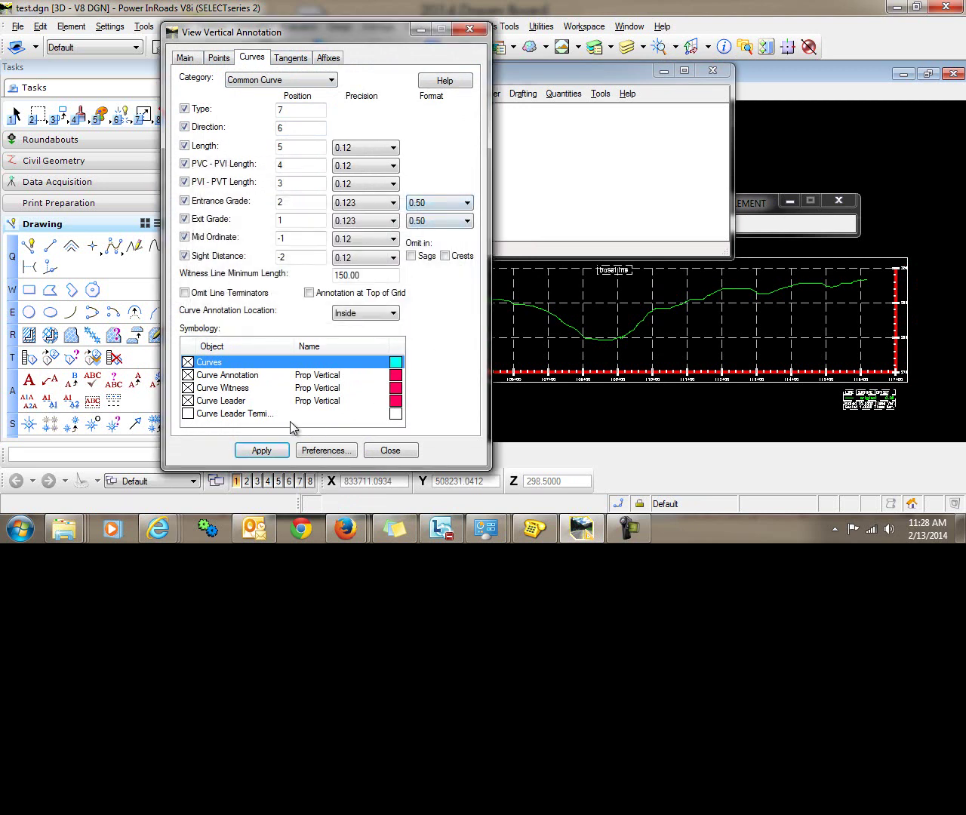
click(270, 453)
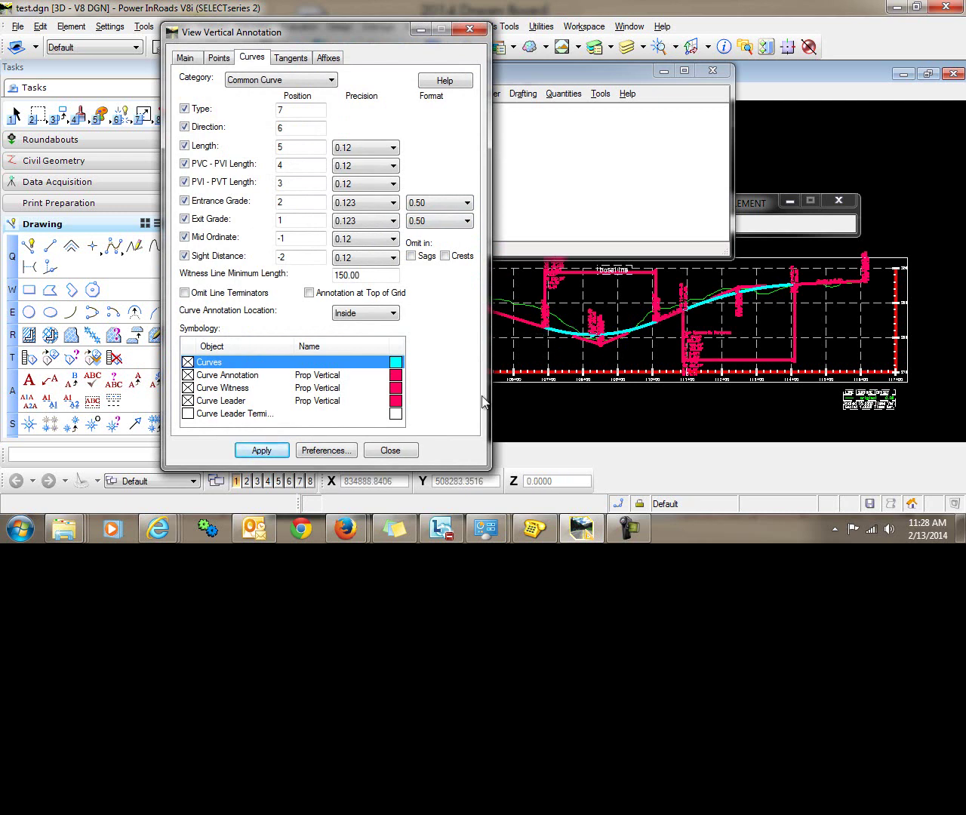
click(390, 450)
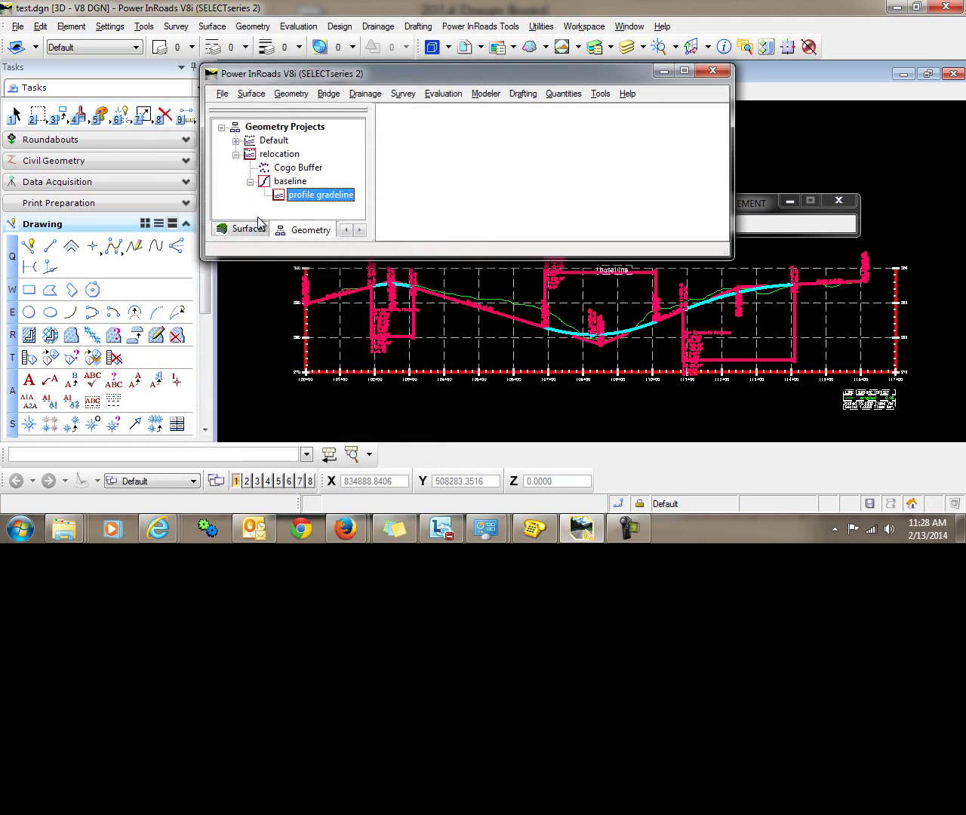
Delete the annotated vertical alignment graphics with the cyan curves from the profile.
click(166, 115)
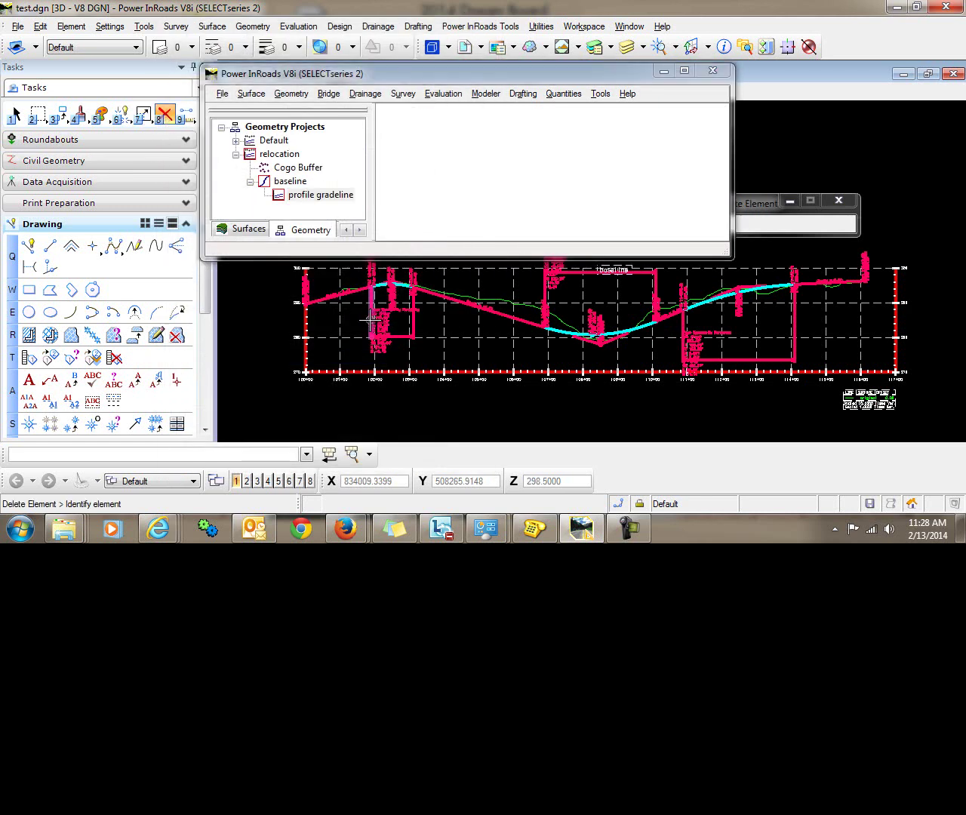
click(375, 321)
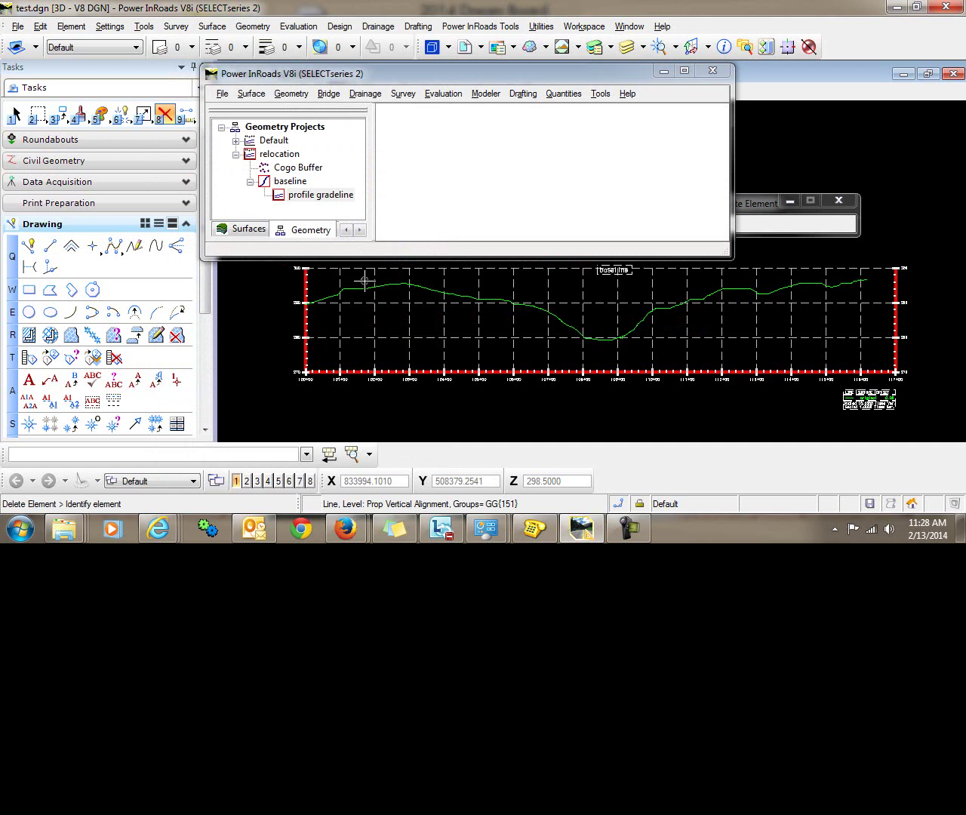
Enable Annotate Vertical Elements in the geometry viewing options and display the active vertical alignment on the profile.
click(295, 95)
mouse_move(296, 111)
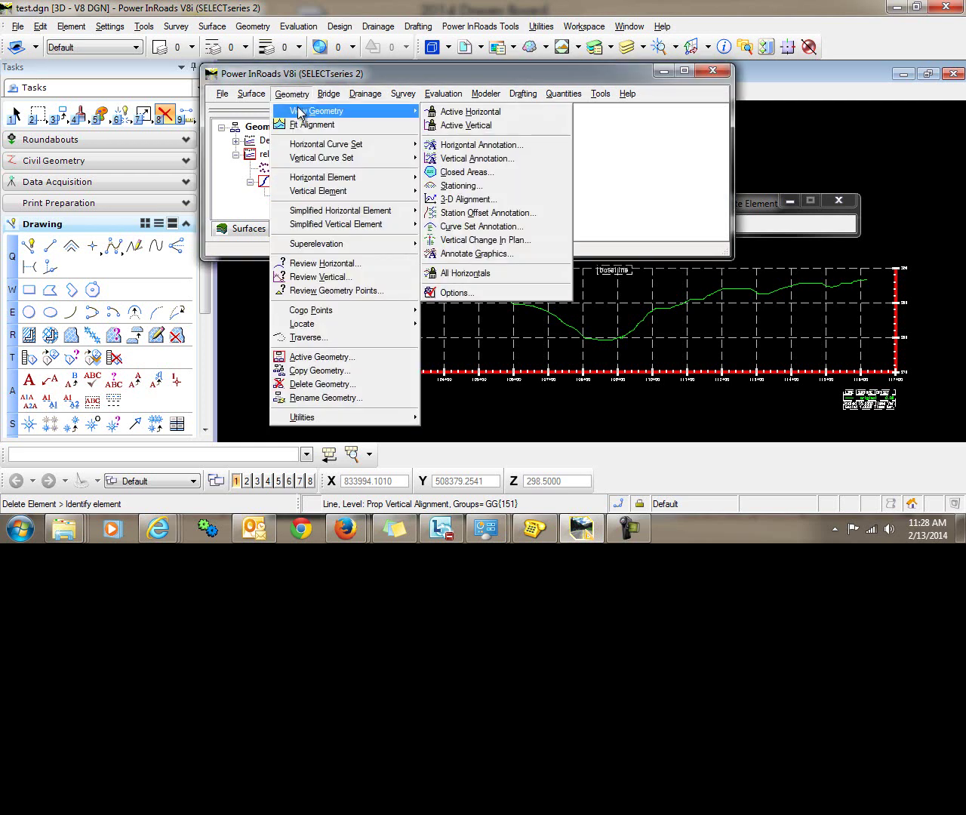
click(448, 293)
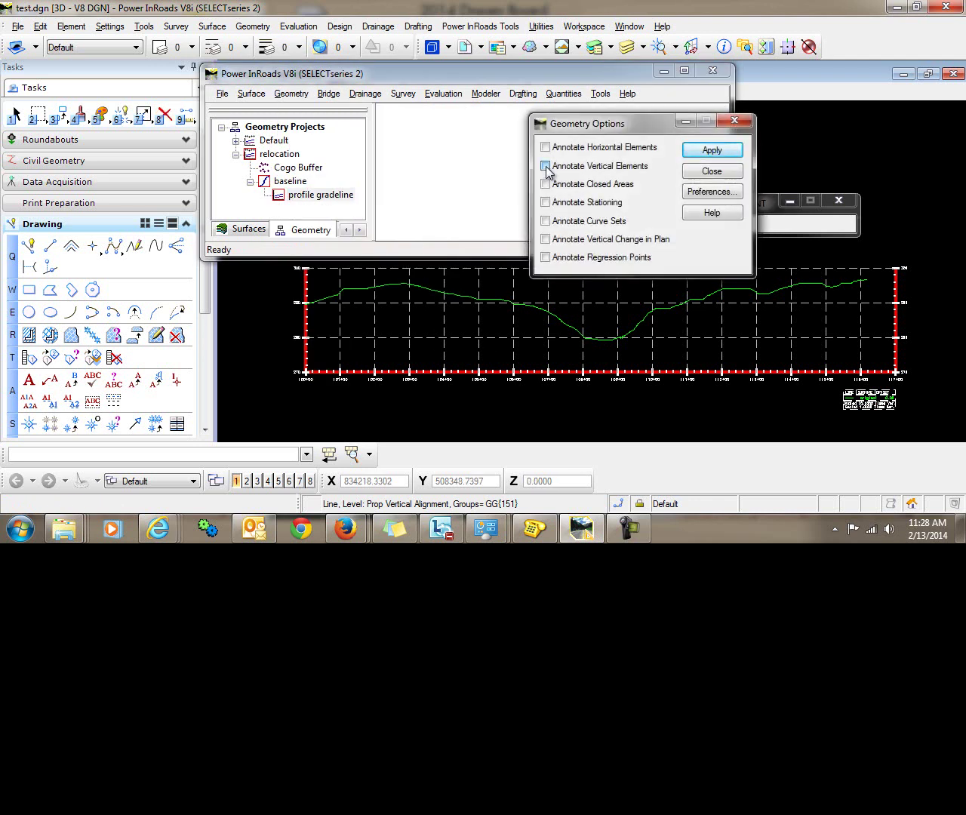
click(546, 166)
click(719, 151)
click(712, 172)
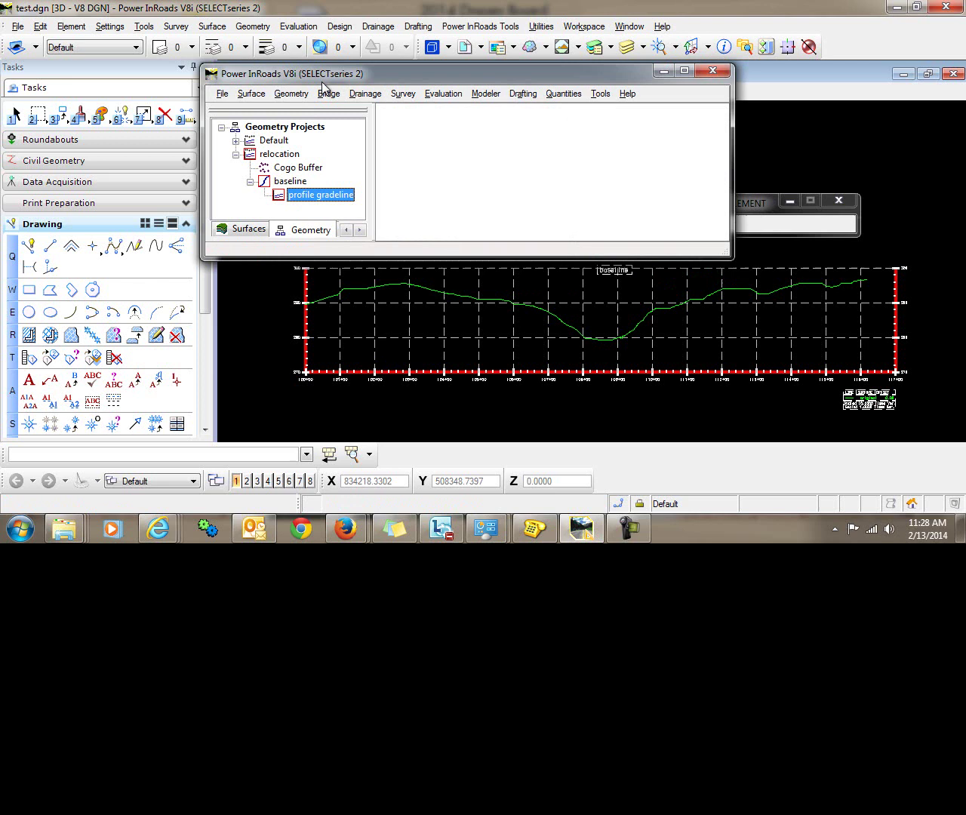
click(294, 94)
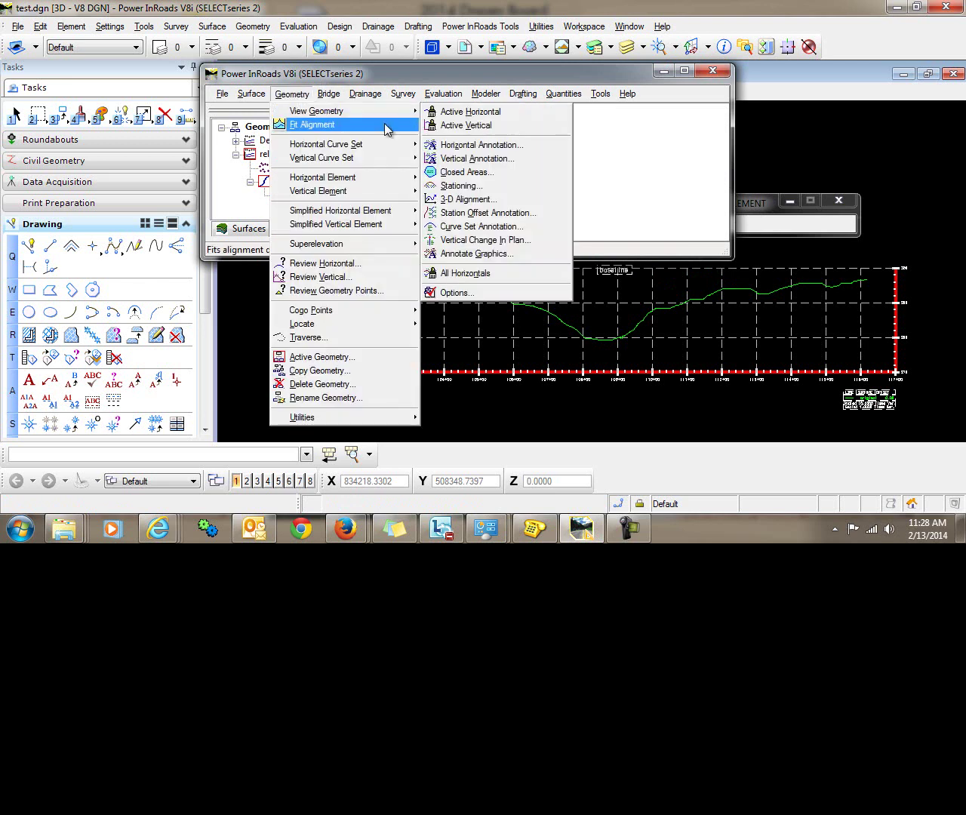
click(453, 126)
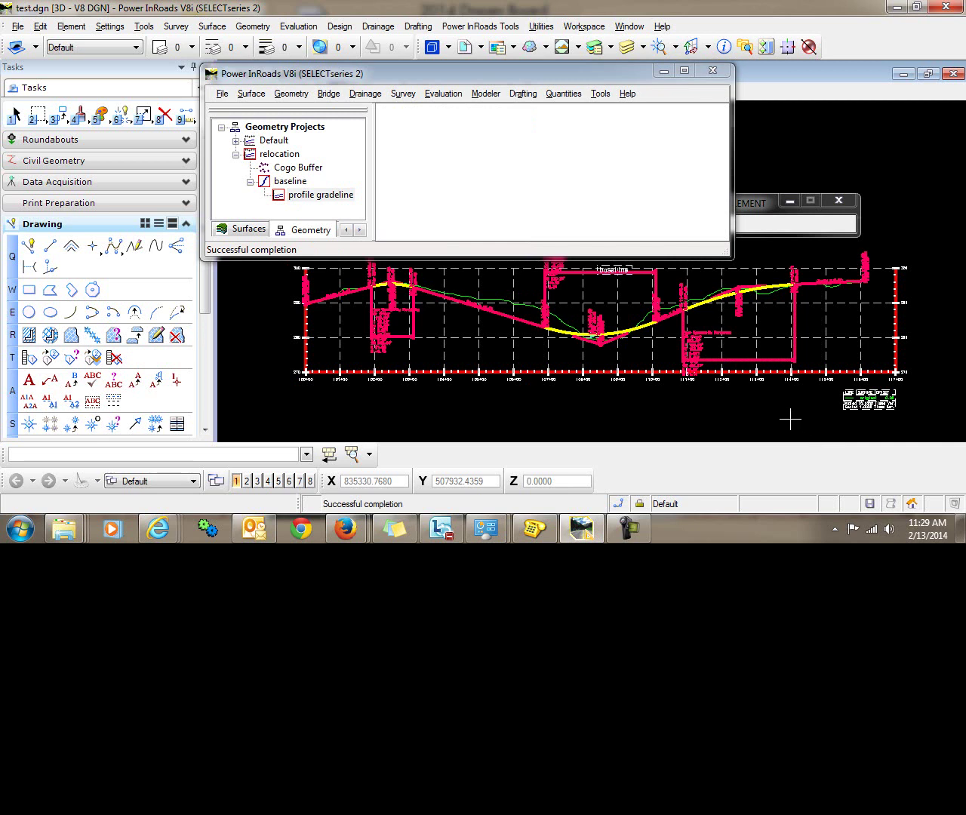
Move the PI of the sag vertical curve down to about station 108+54, elevation about 271.
click(294, 96)
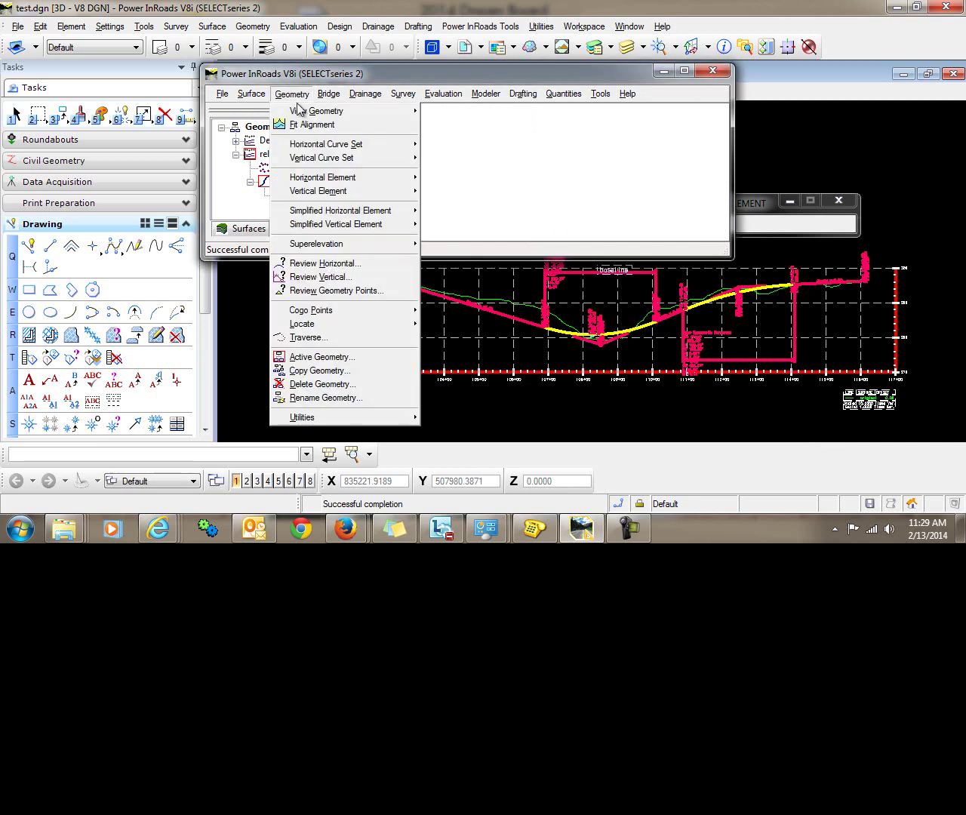
mouse_move(321, 159)
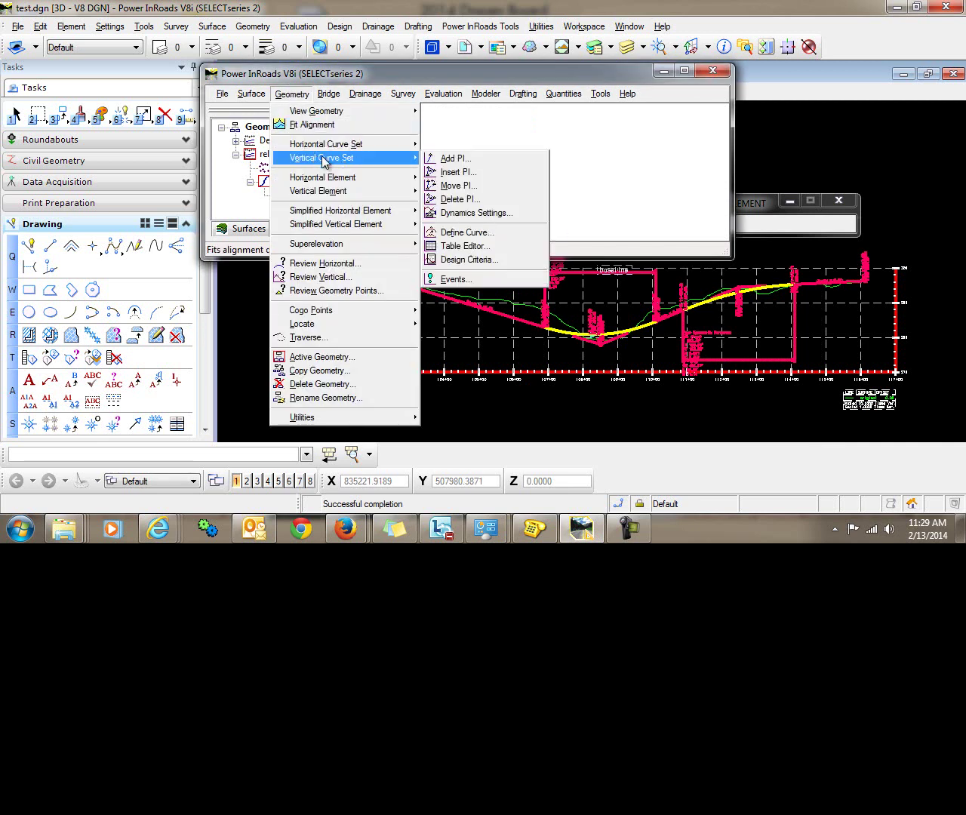
click(455, 186)
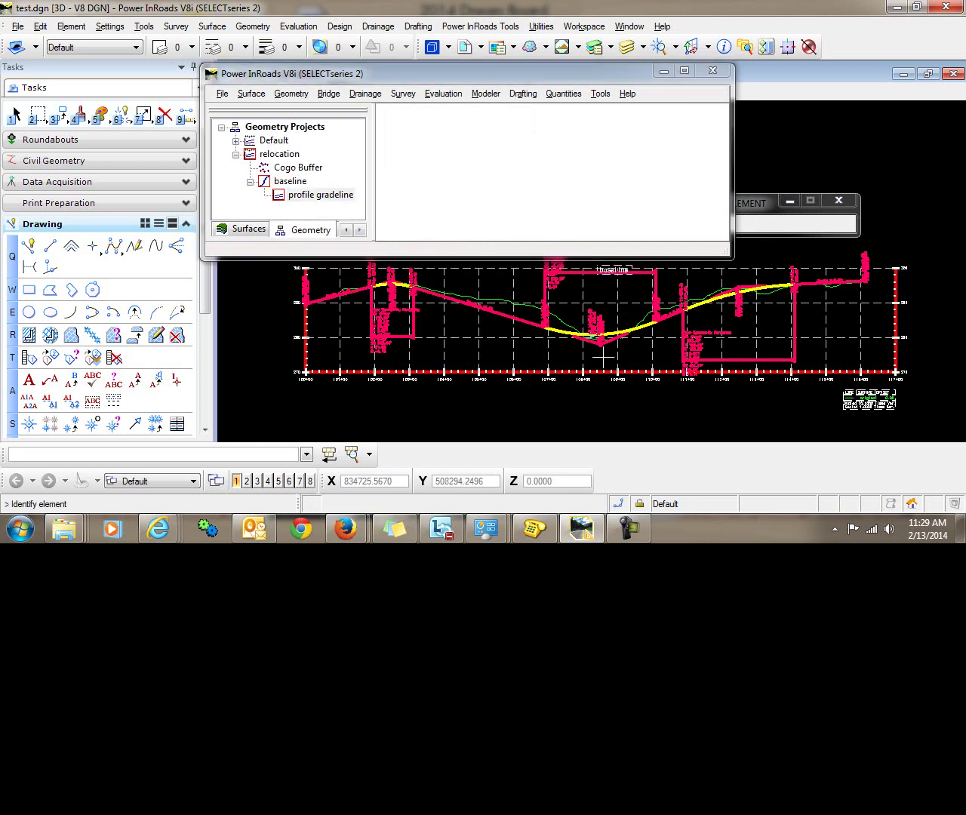
click(601, 346)
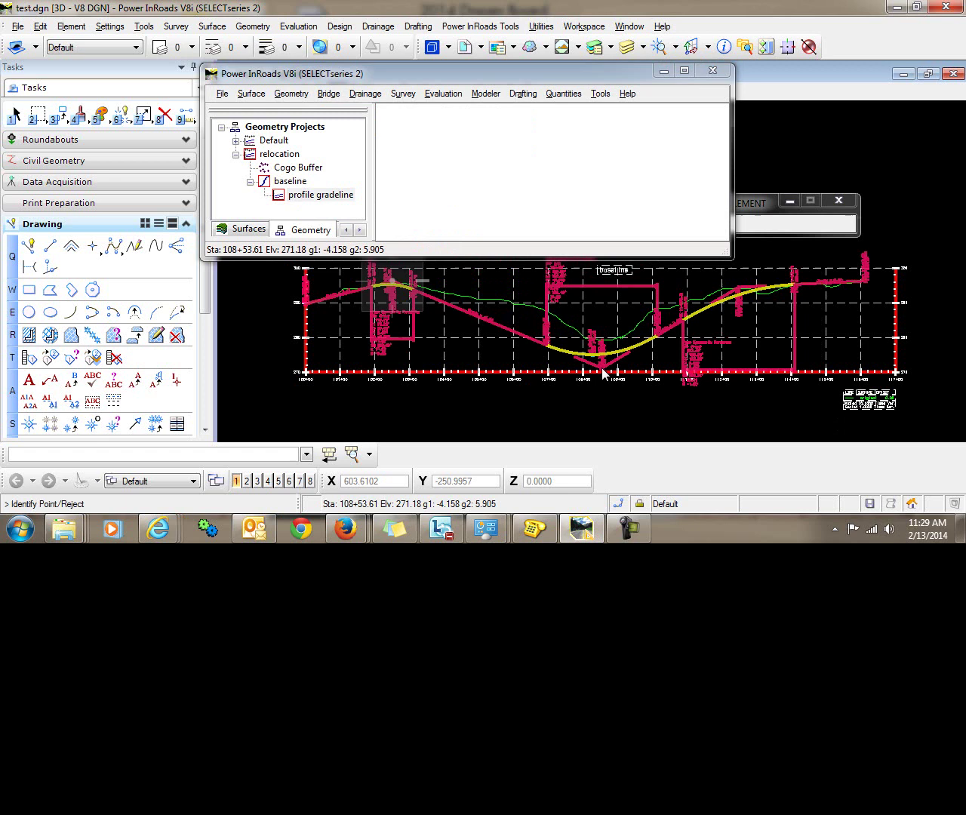
click(604, 373)
scroll(614, 363, up, 7)
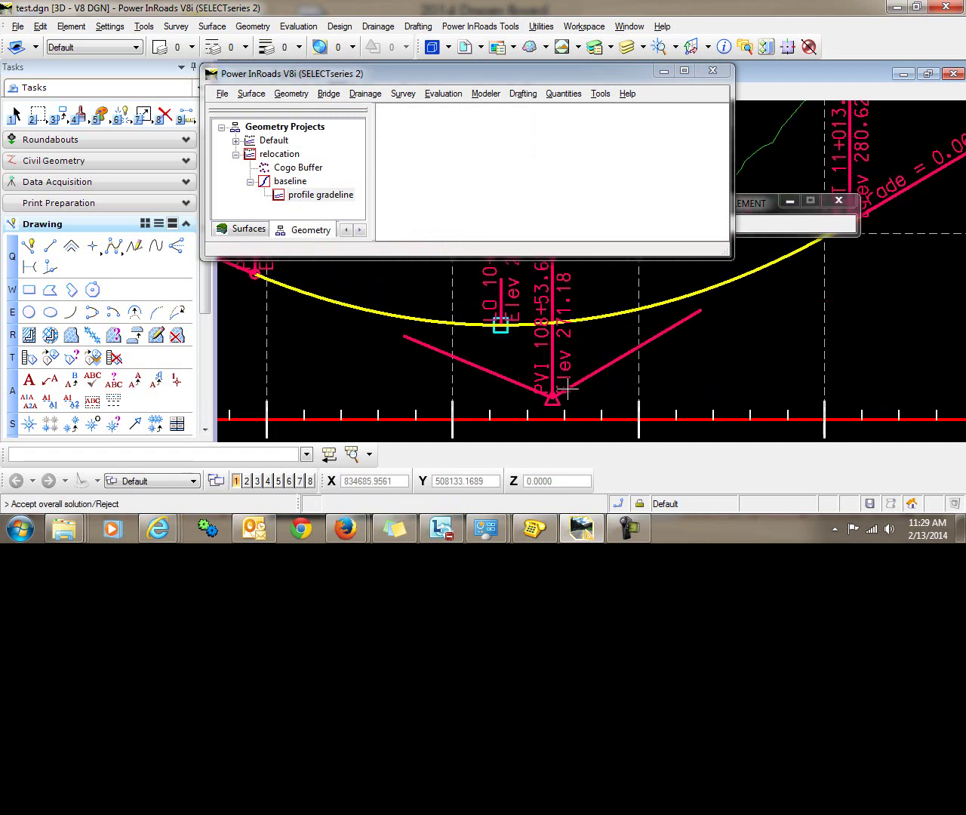
scroll(568, 389, down, 5)
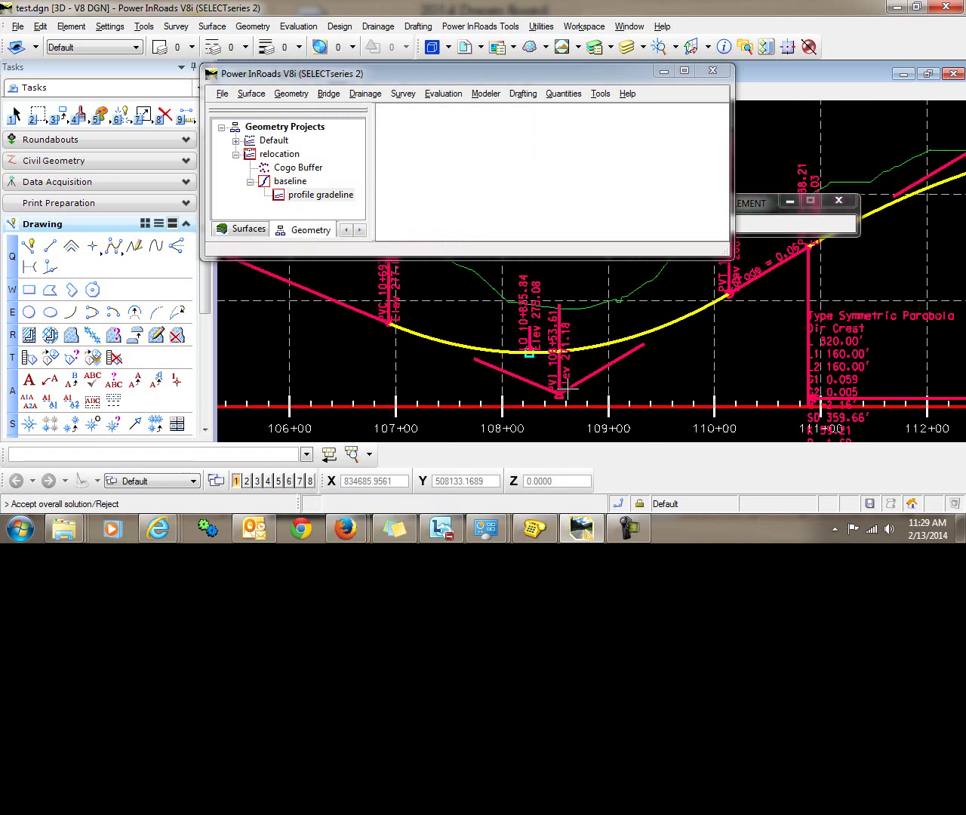
Move the sag curve's vertical PI back to about station 106+42, elevation about 274, and accept the solution.
click(295, 96)
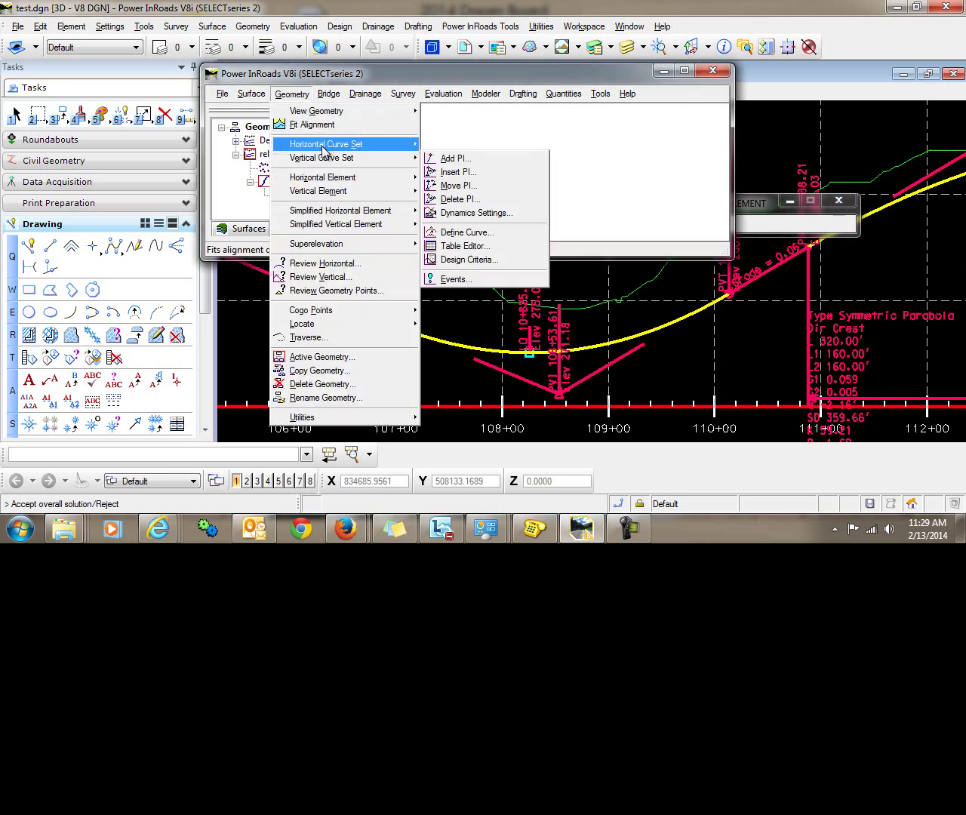
click(457, 188)
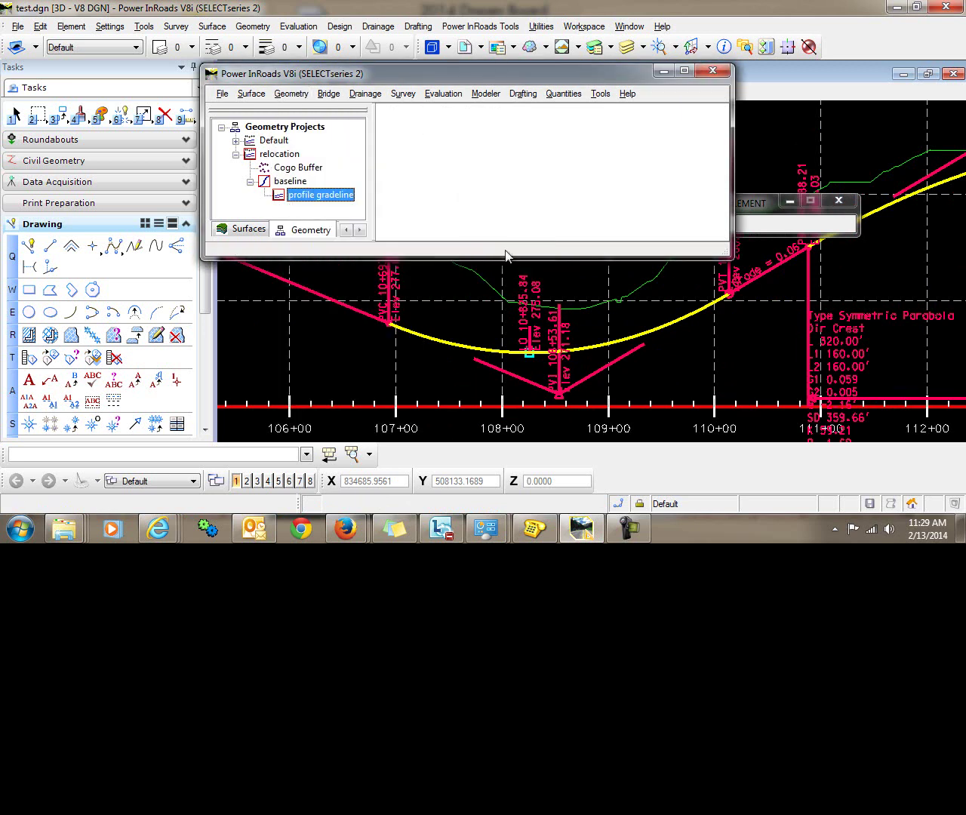
click(557, 321)
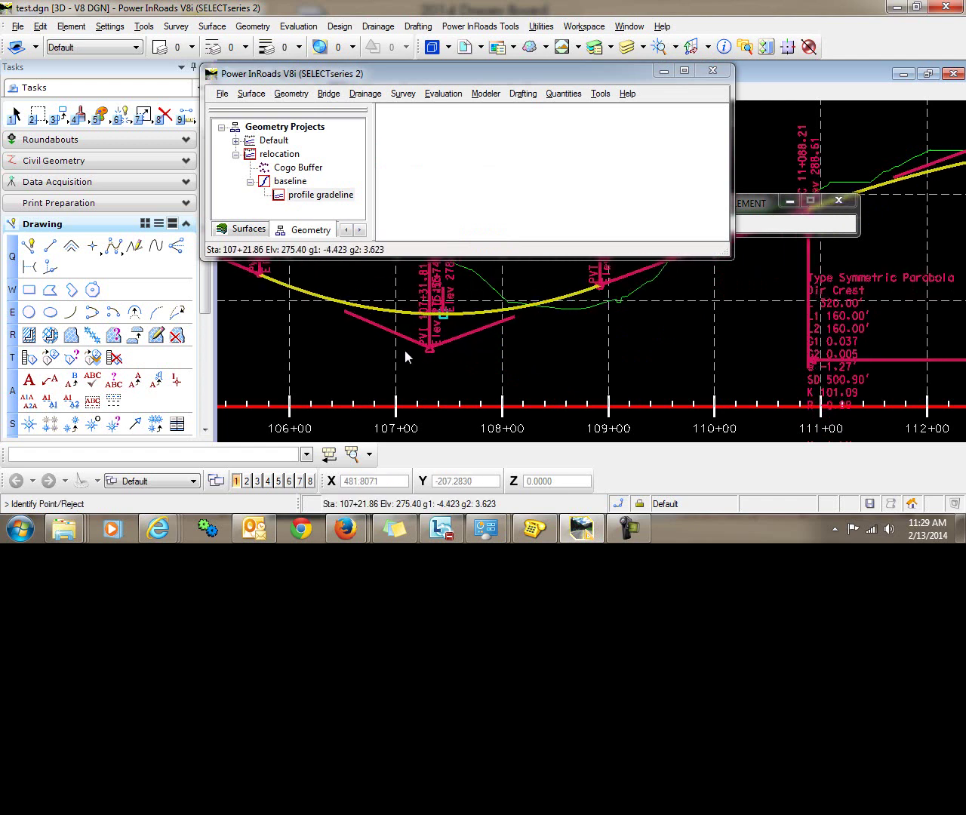
click(332, 363)
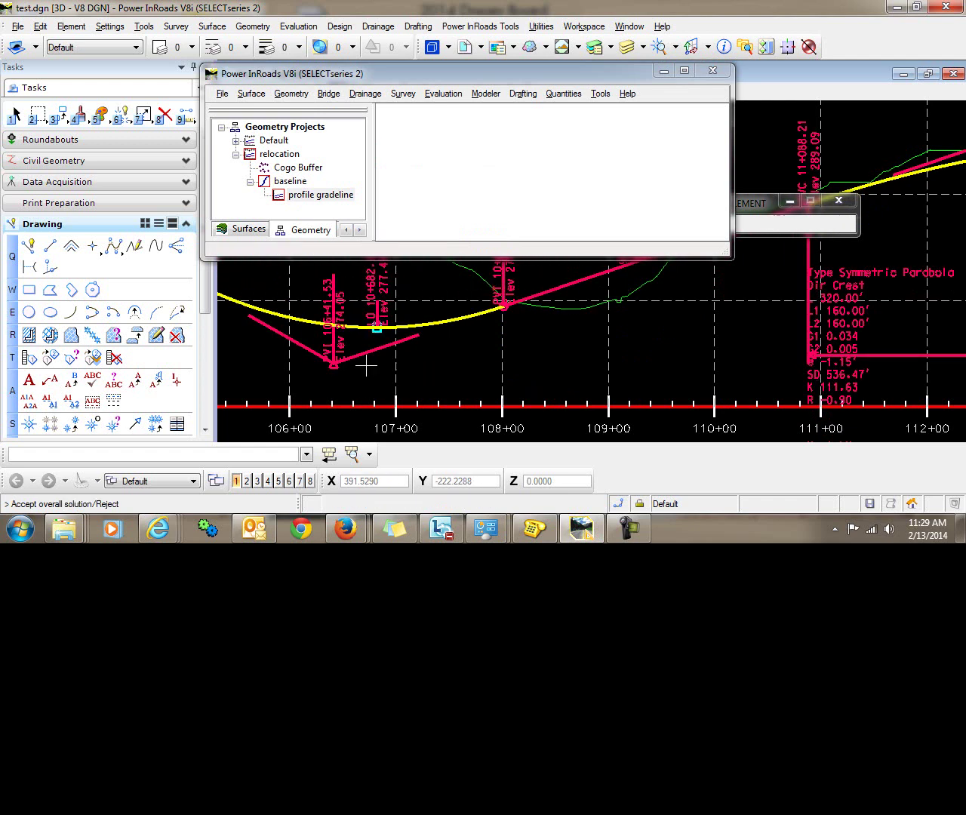
click(424, 365)
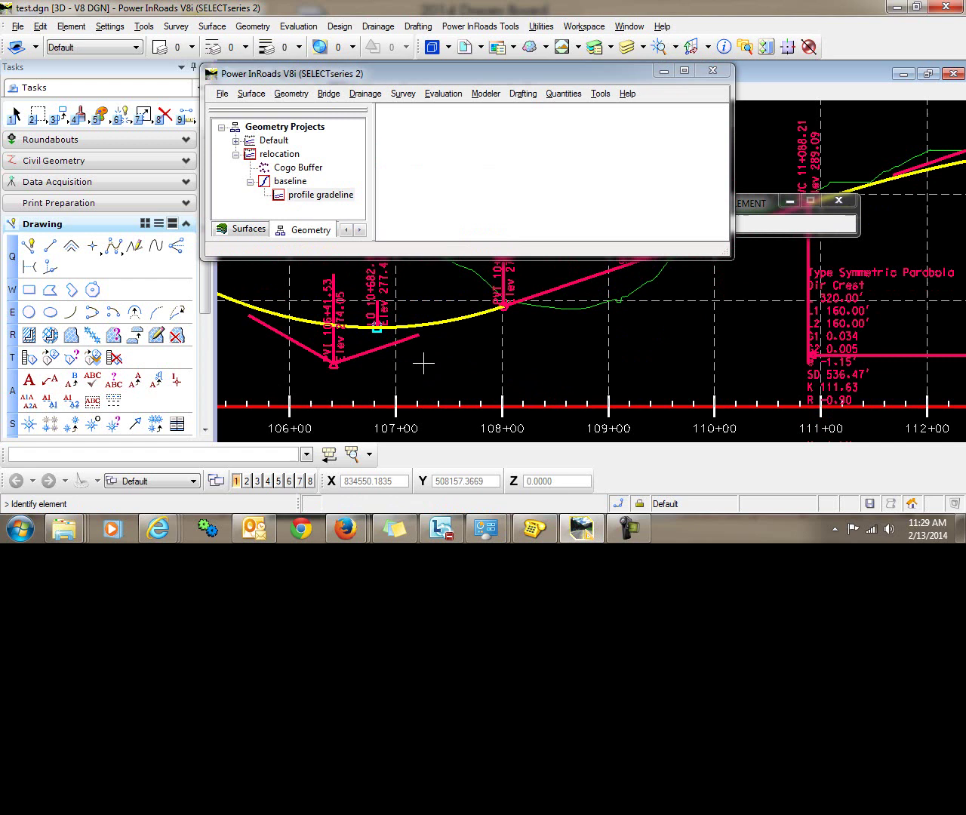
scroll(424, 365, down, 3)
middle_drag(423, 364, 594, 375)
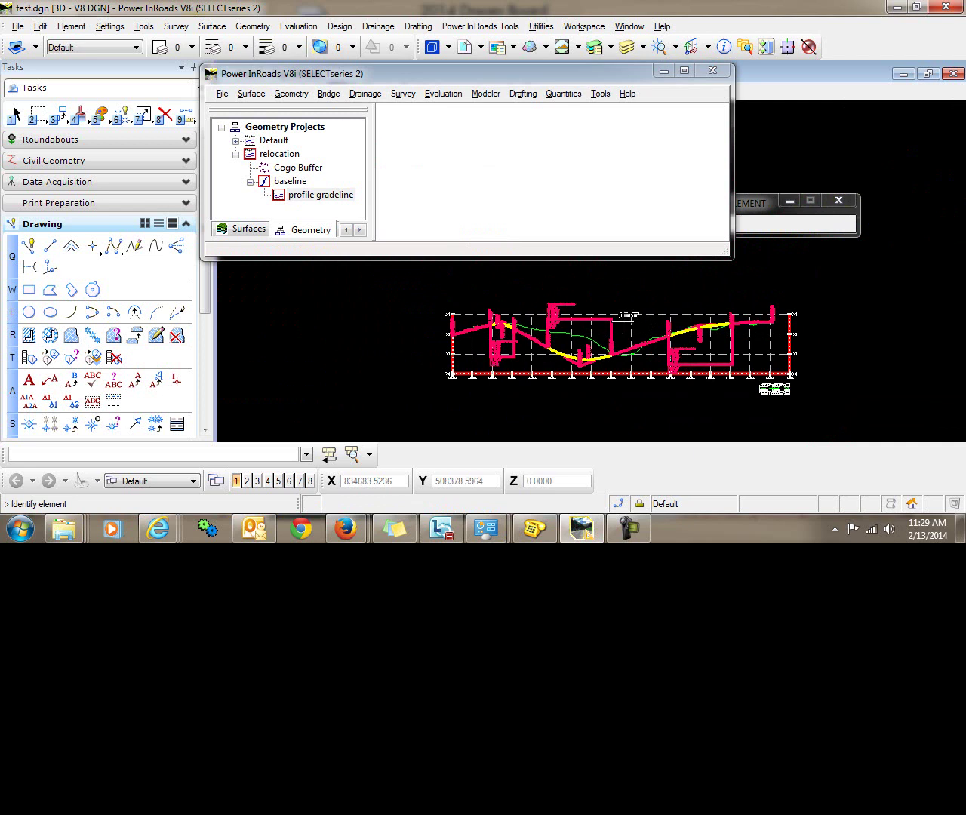
Review the style assigned to the profile gradeline in Active Geometry and the curve symbology in View Vertical Annotation.
click(249, 94)
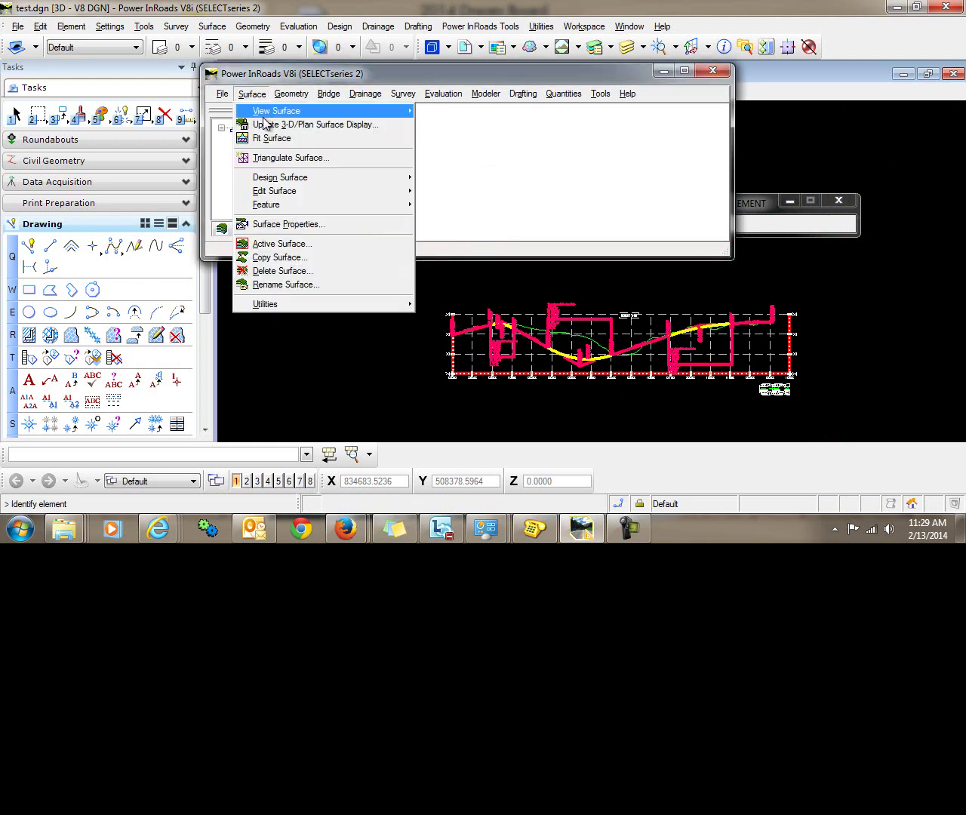
mouse_move(292, 94)
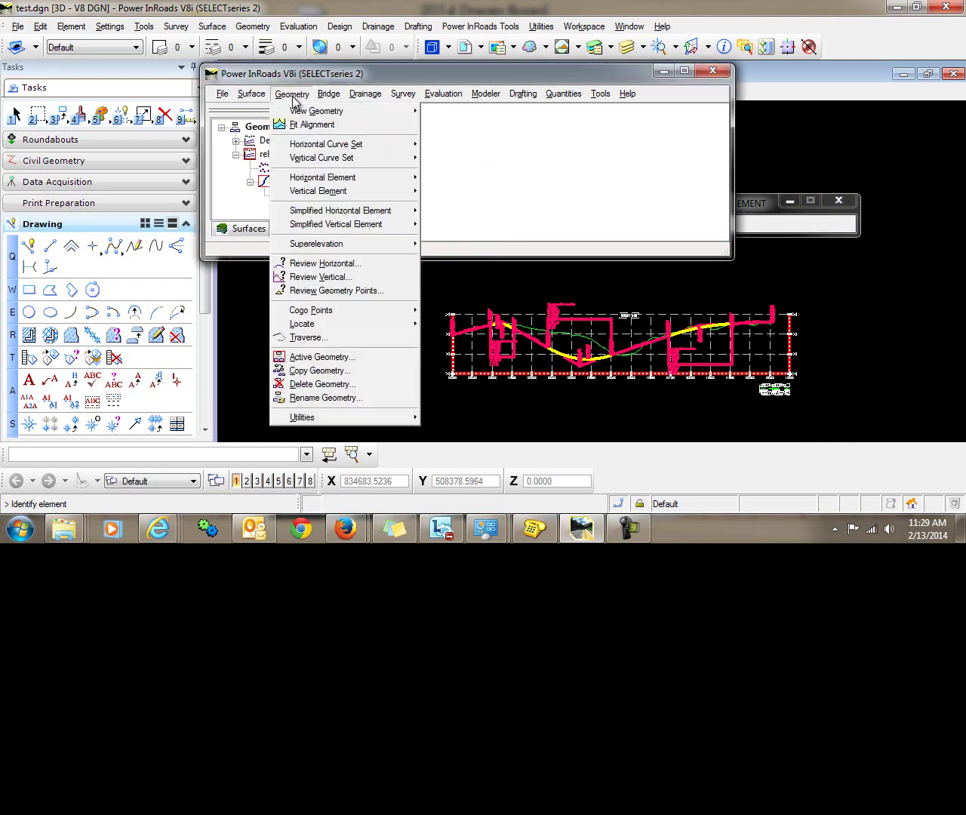
click(321, 357)
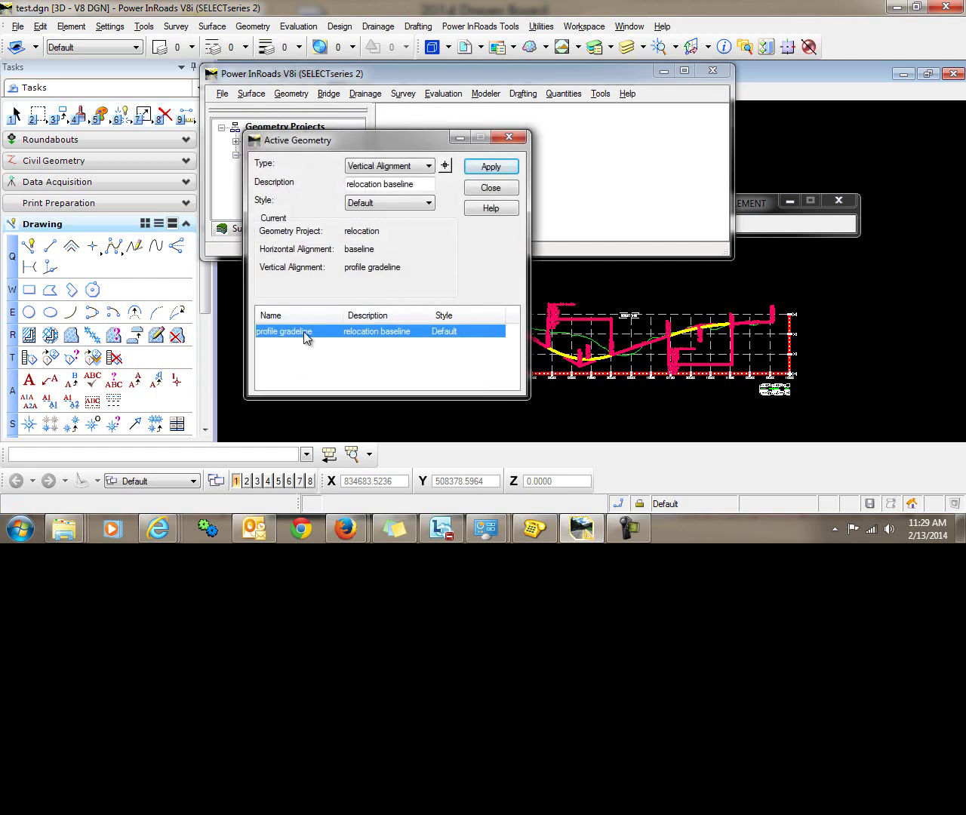
click(492, 189)
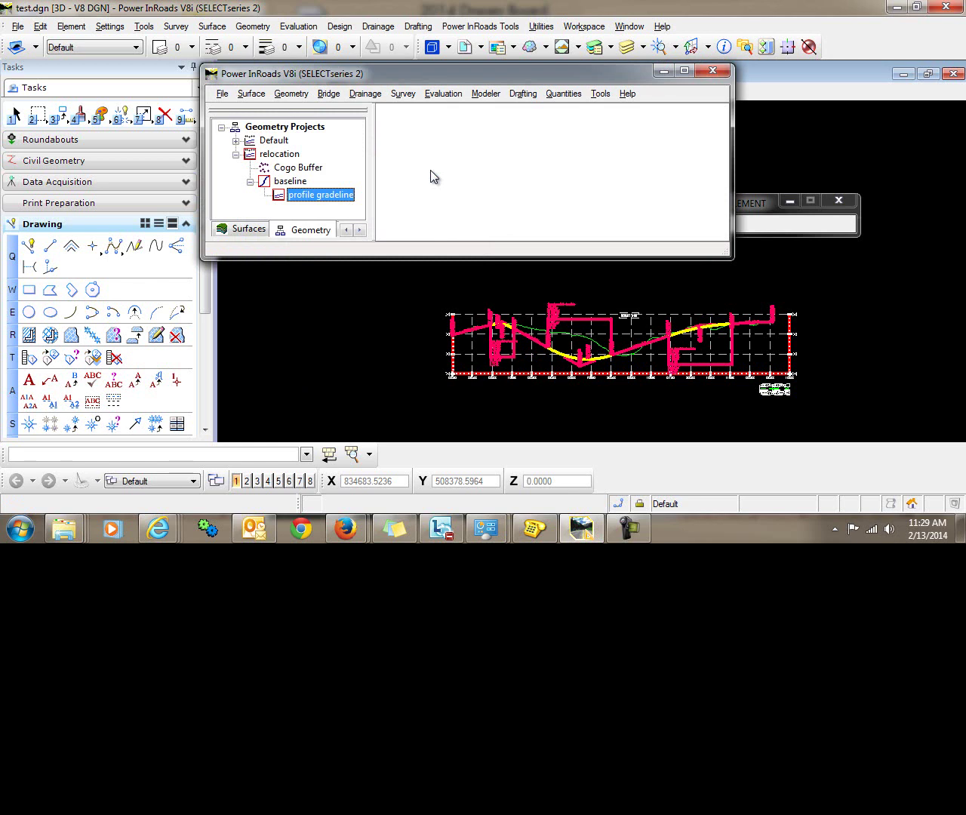
click(287, 98)
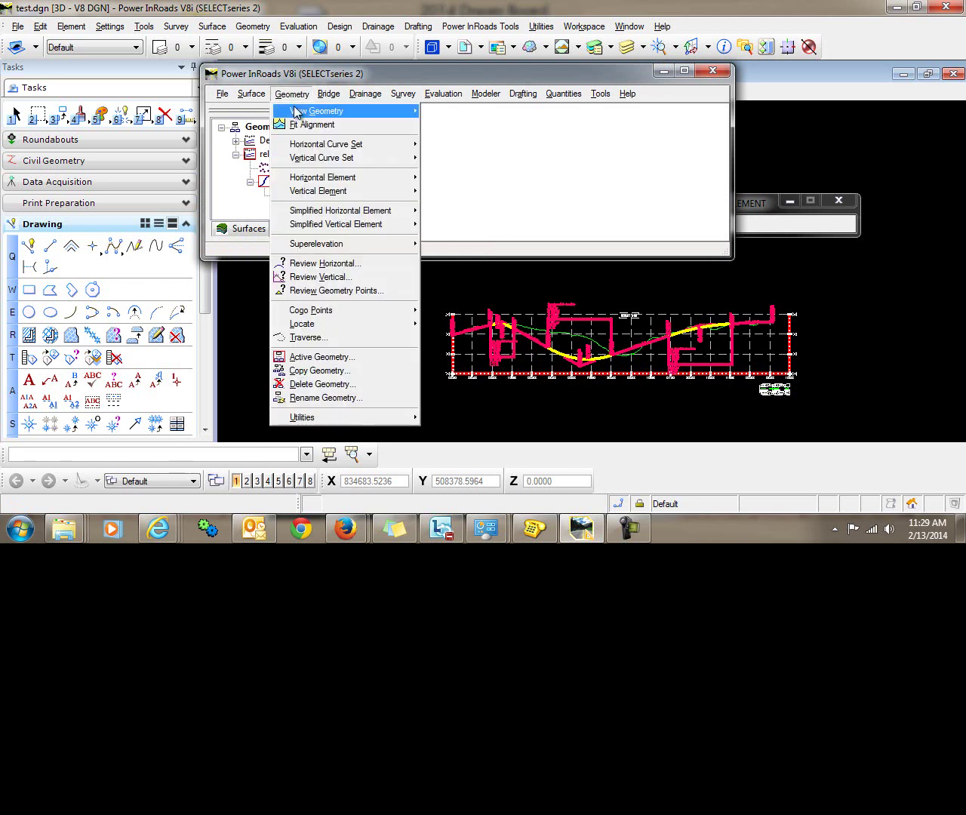
mouse_move(380, 115)
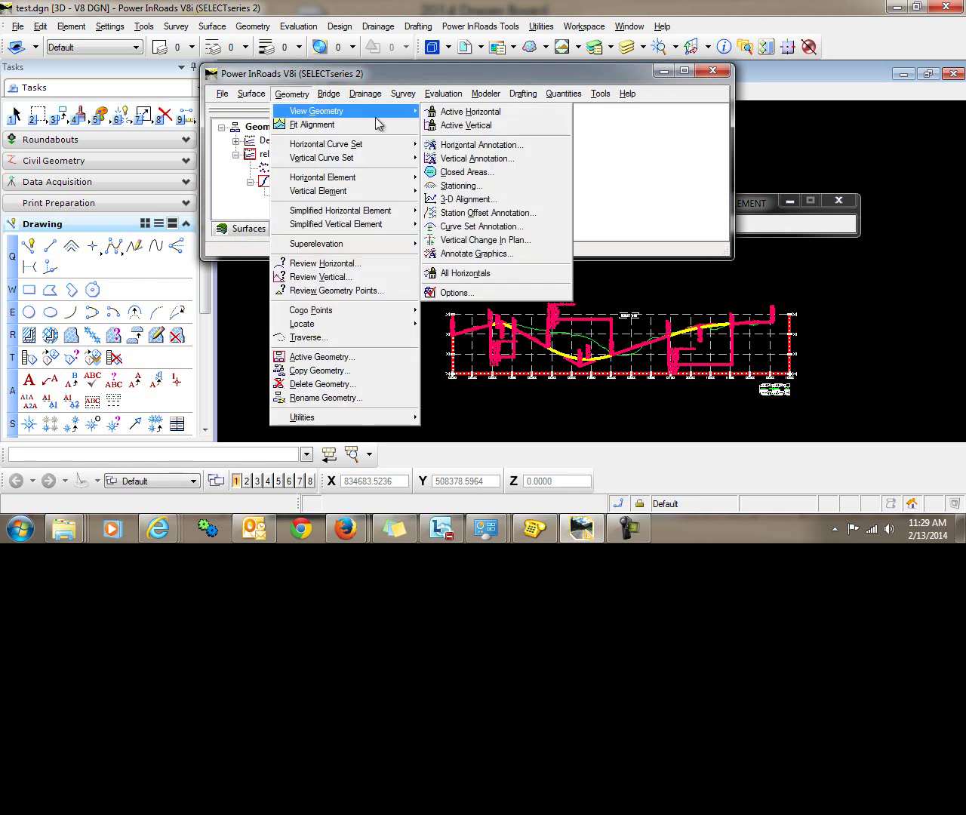
click(491, 158)
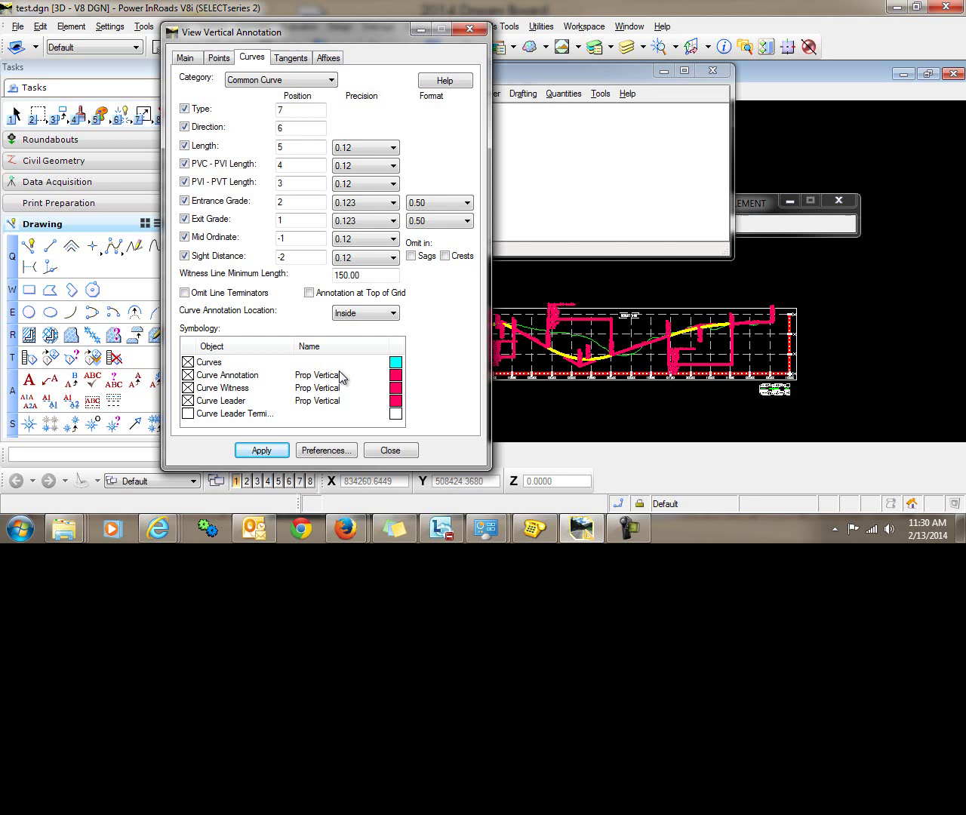
click(390, 451)
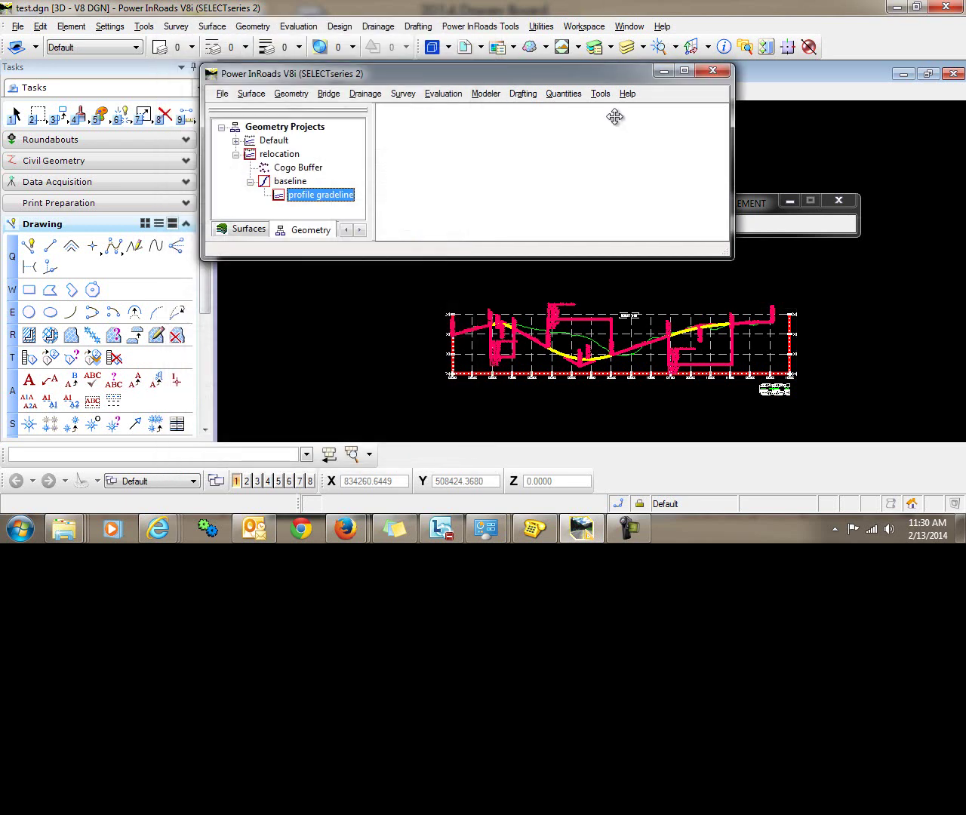
Create a new style named vertical in the Style Manager and close the style dialogs.
click(601, 94)
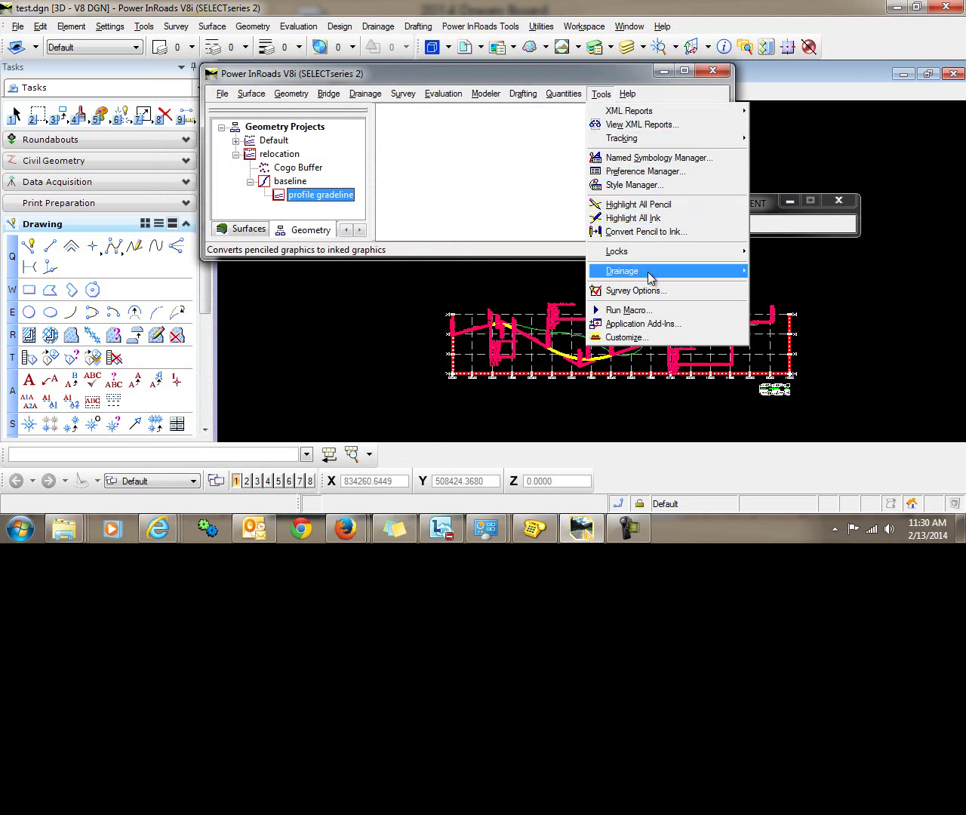
mouse_move(649, 276)
click(654, 187)
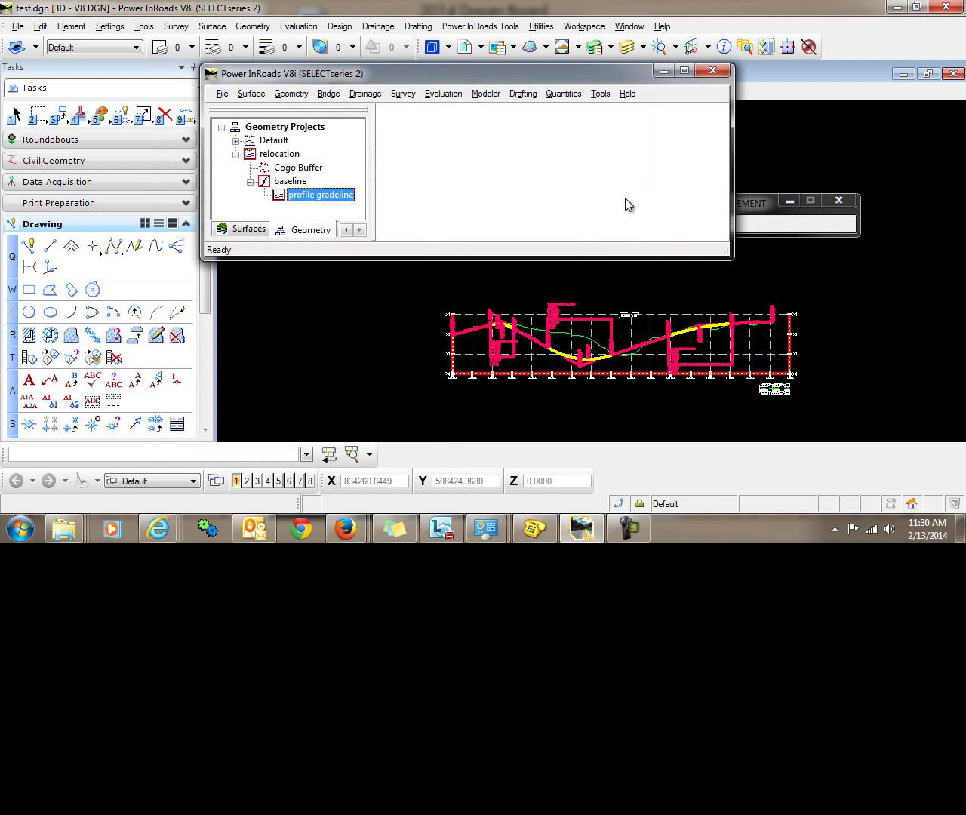
click(601, 93)
click(641, 184)
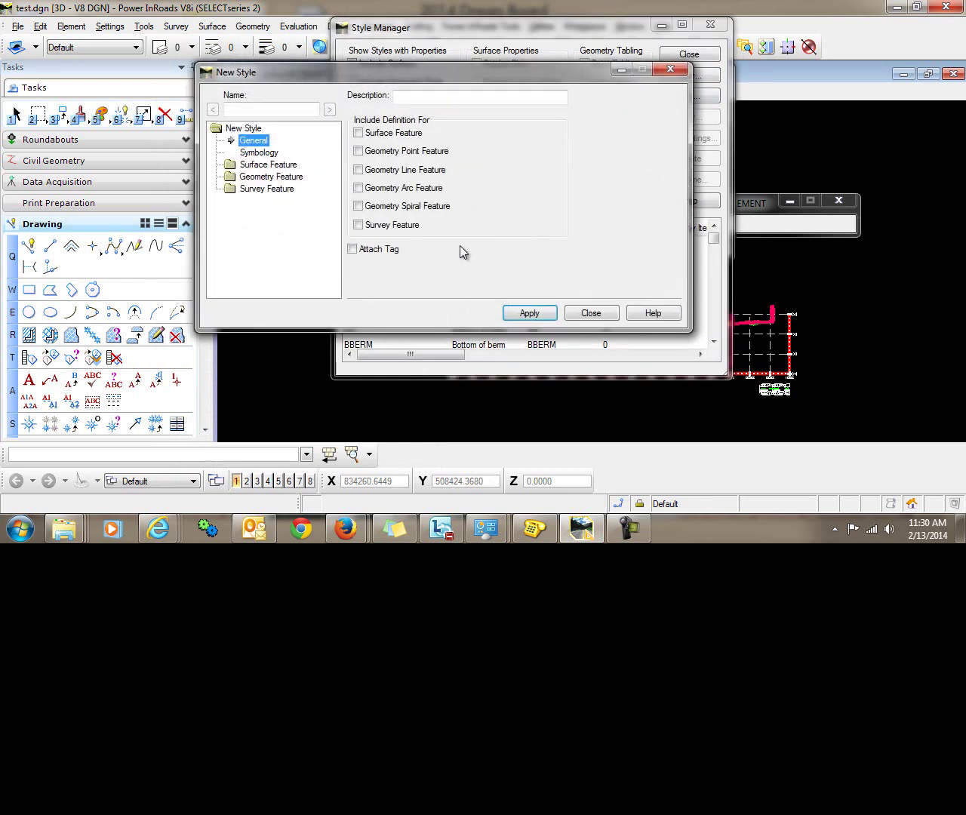
click(278, 110)
click(530, 312)
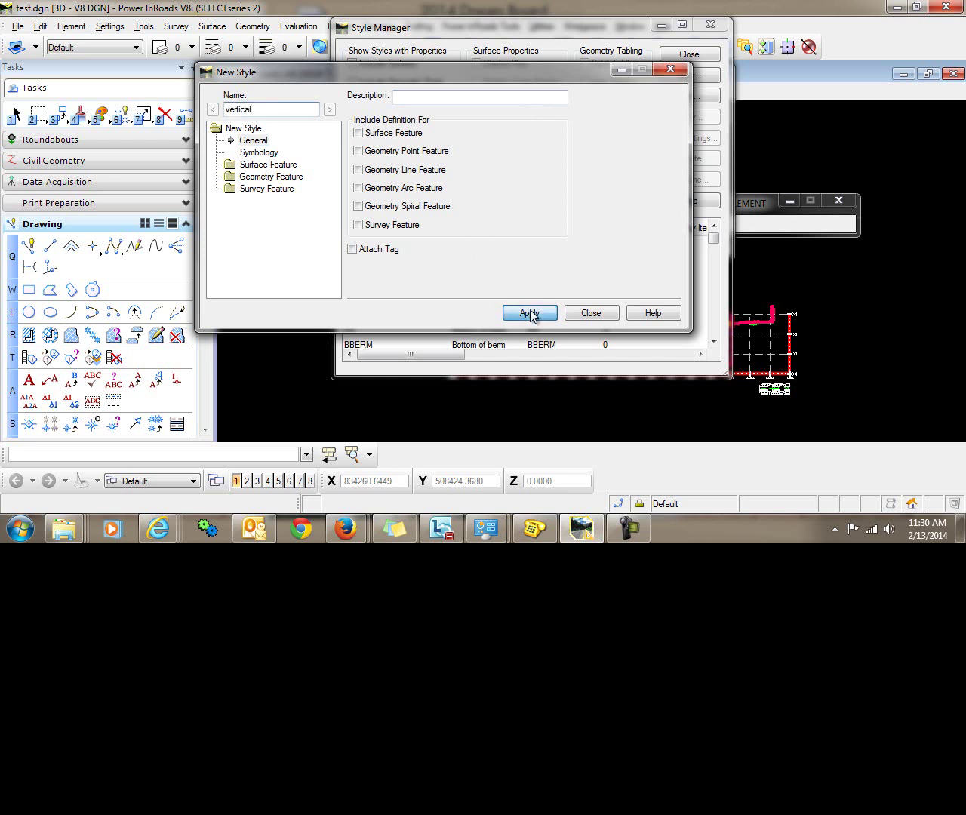
click(591, 313)
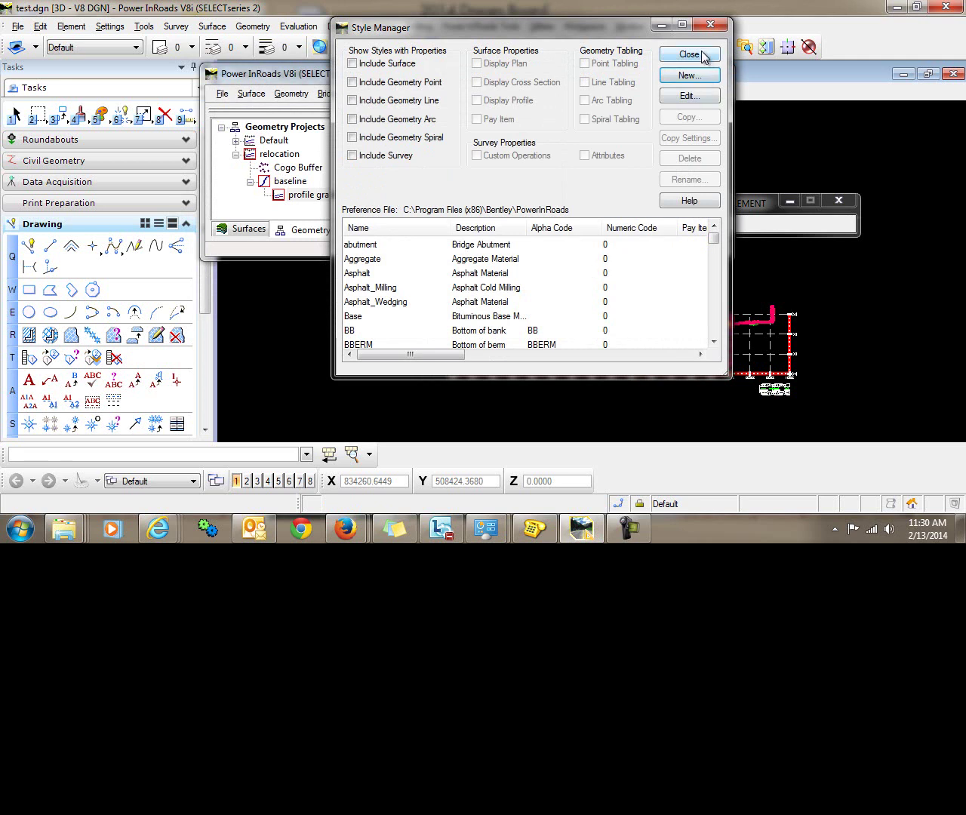
click(699, 53)
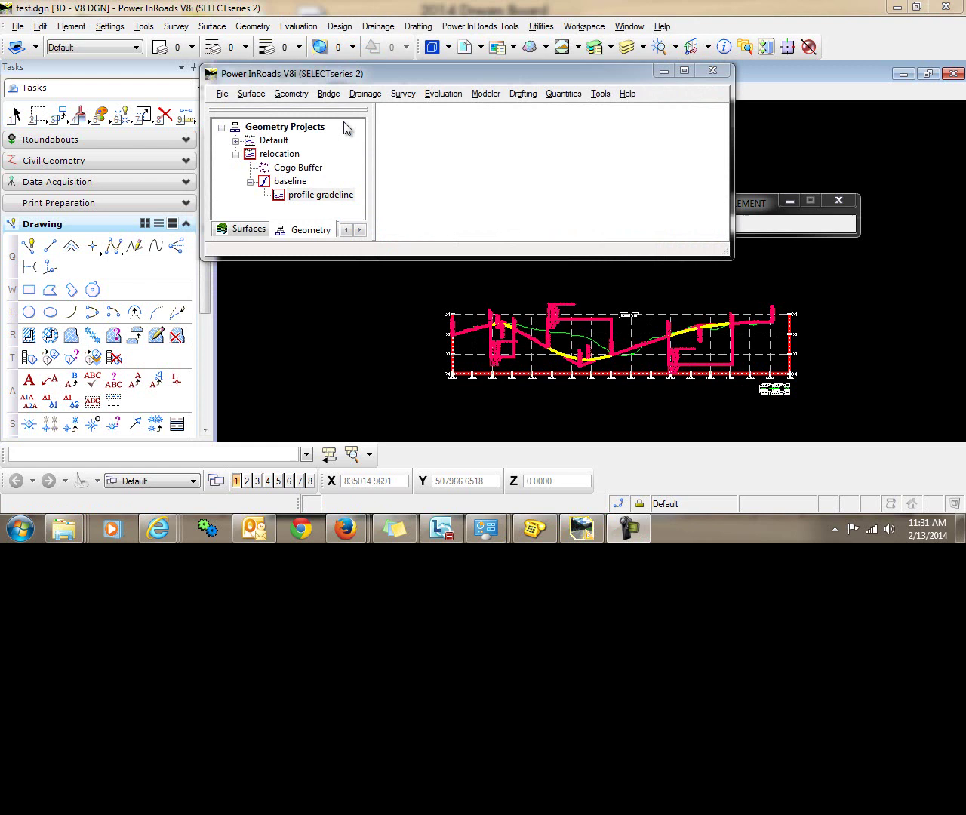
Open the View Vertical Annotation settings to examine the symbology color assigned to Curves.
click(292, 94)
mouse_move(347, 111)
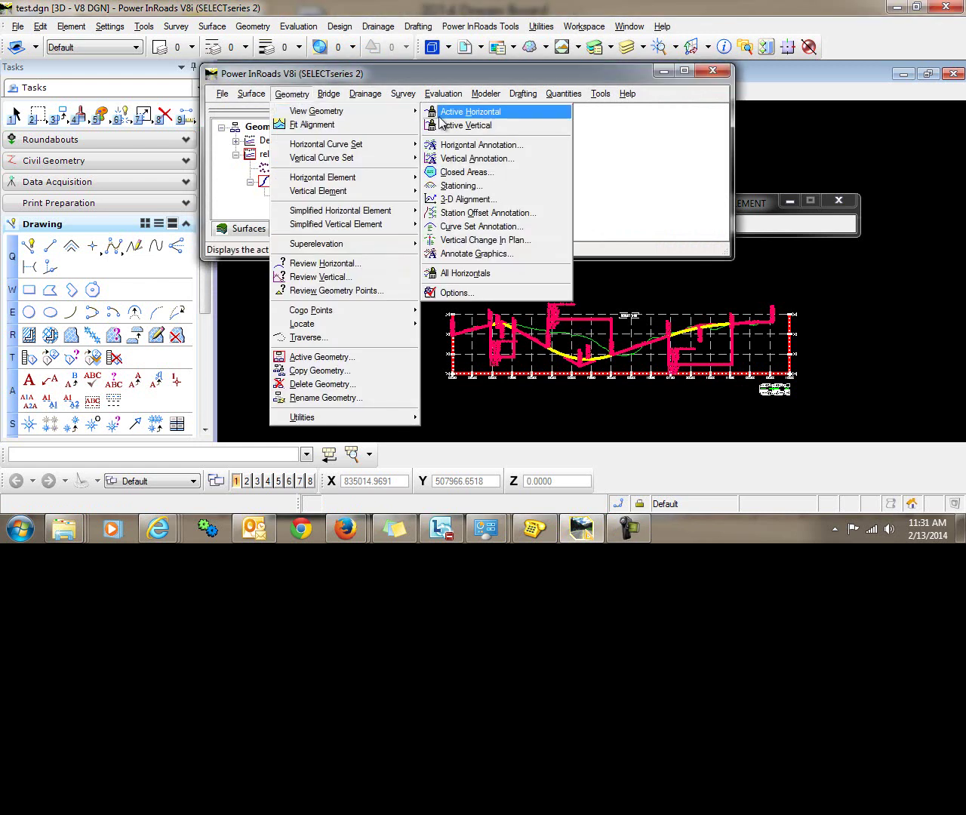
click(487, 164)
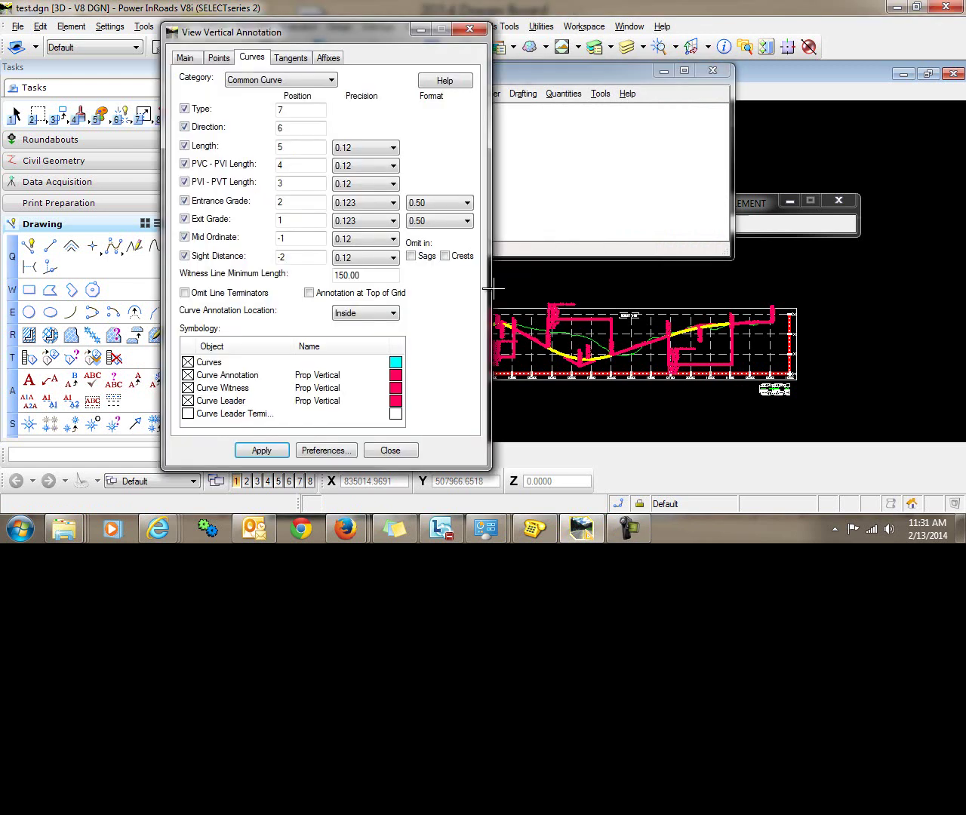
Set the color of the Curves line symbology to magenta, color 5, in the vertical annotation settings.
double_click(394, 365)
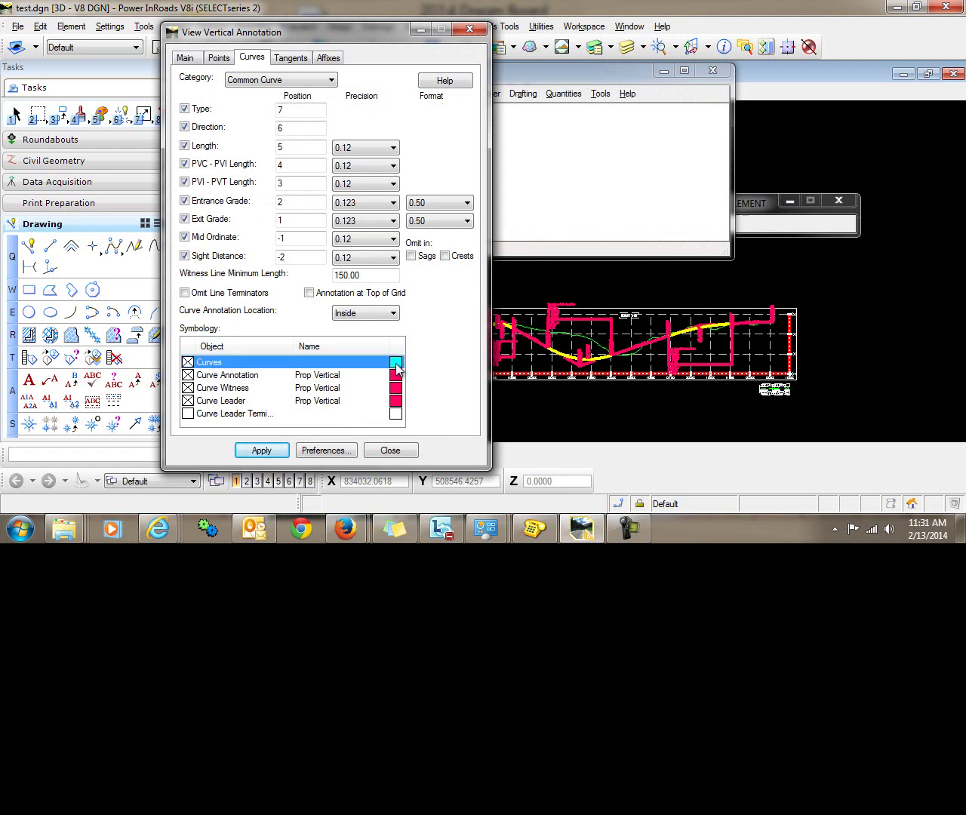
click(385, 238)
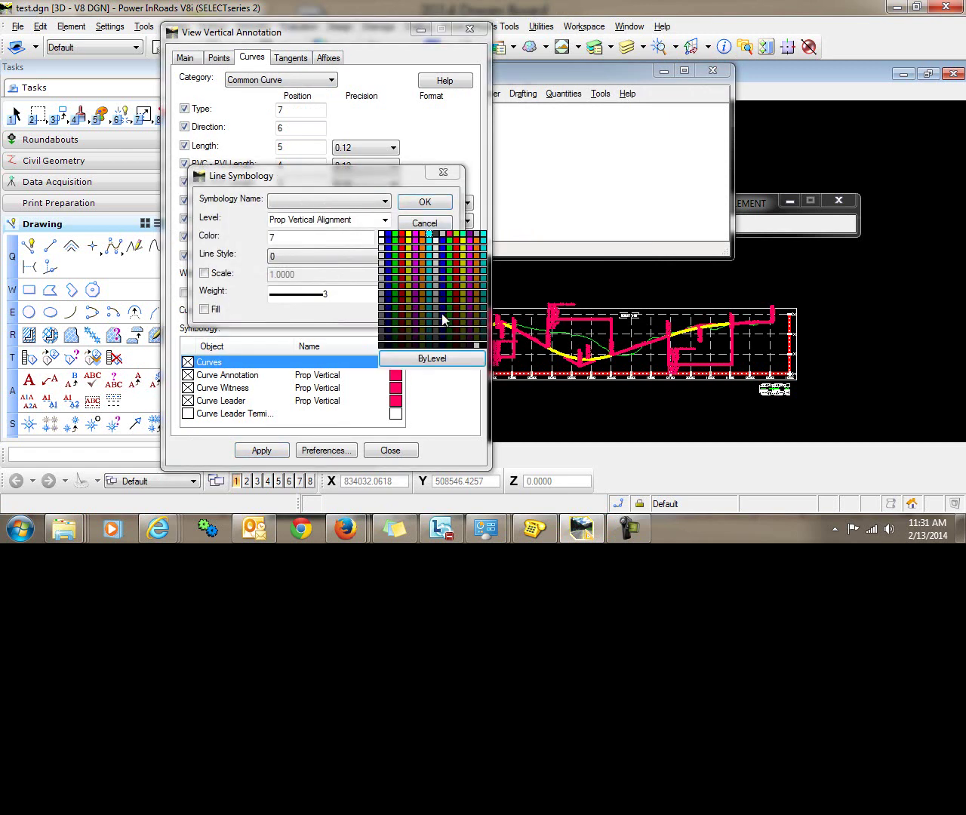
click(416, 238)
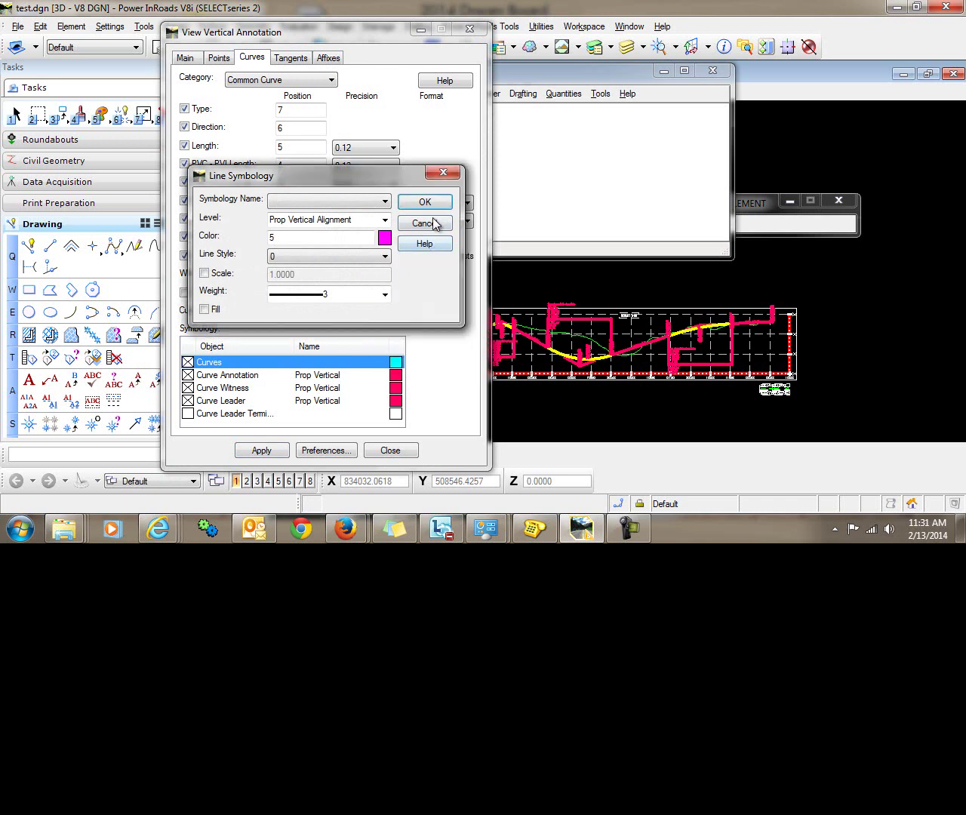
click(425, 203)
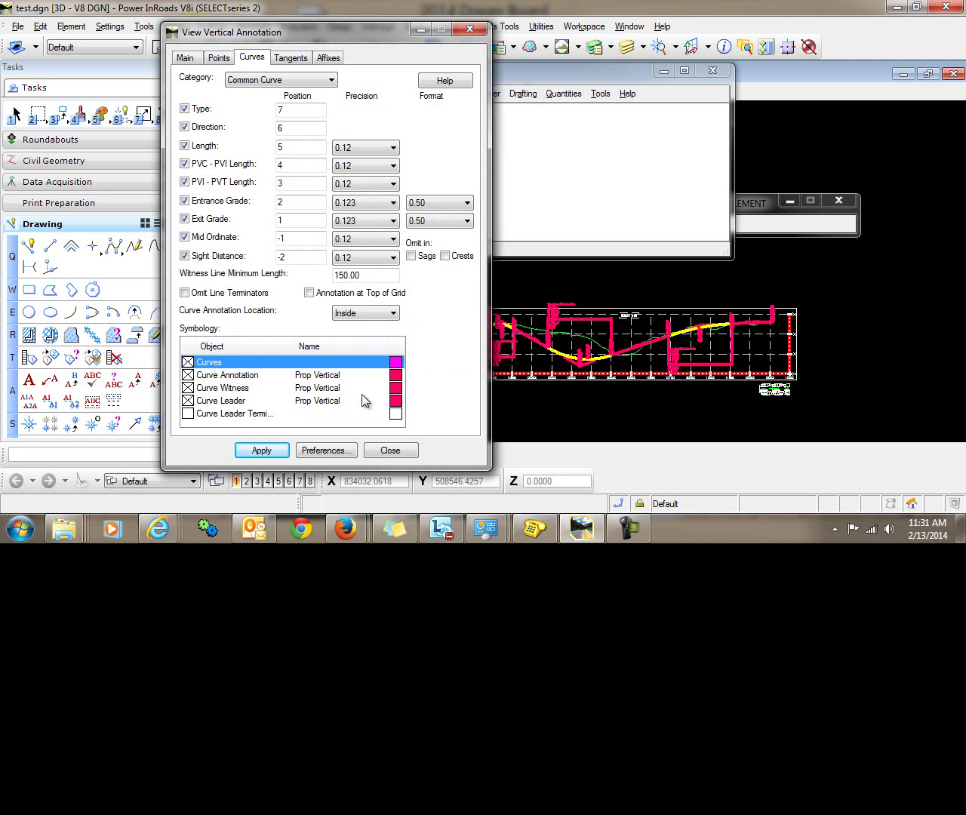
Save the vertical annotation settings as a new preference named vertical and apply the annotation to the profile.
click(341, 453)
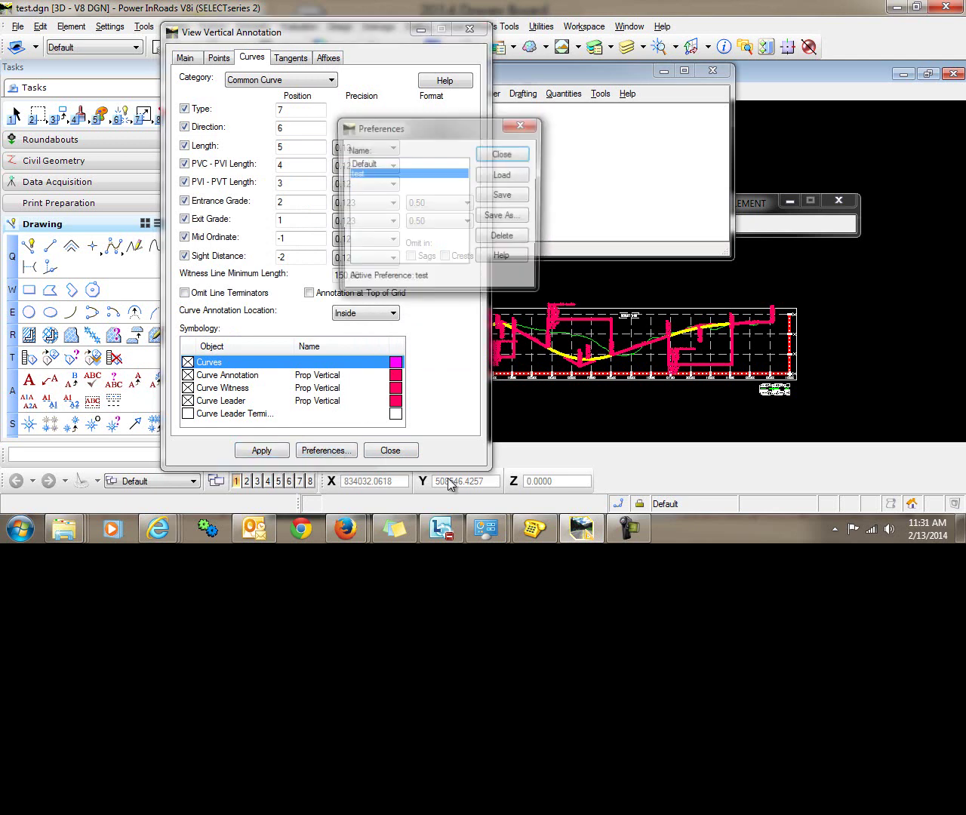
click(504, 217)
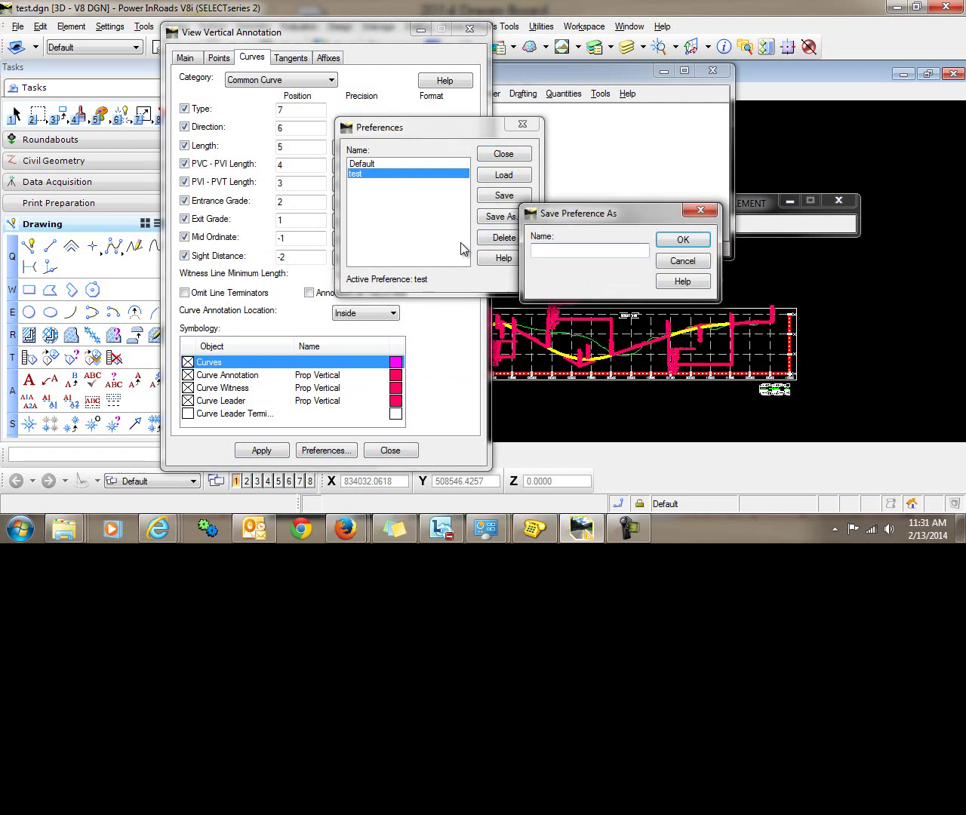
click(687, 239)
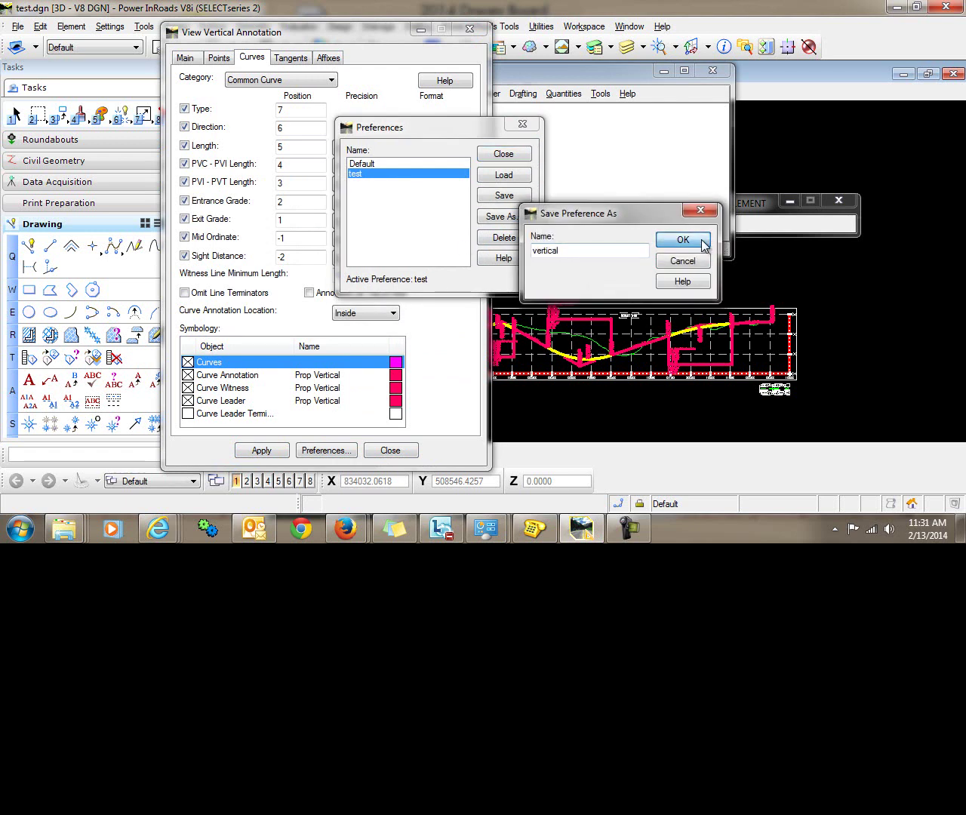
click(503, 154)
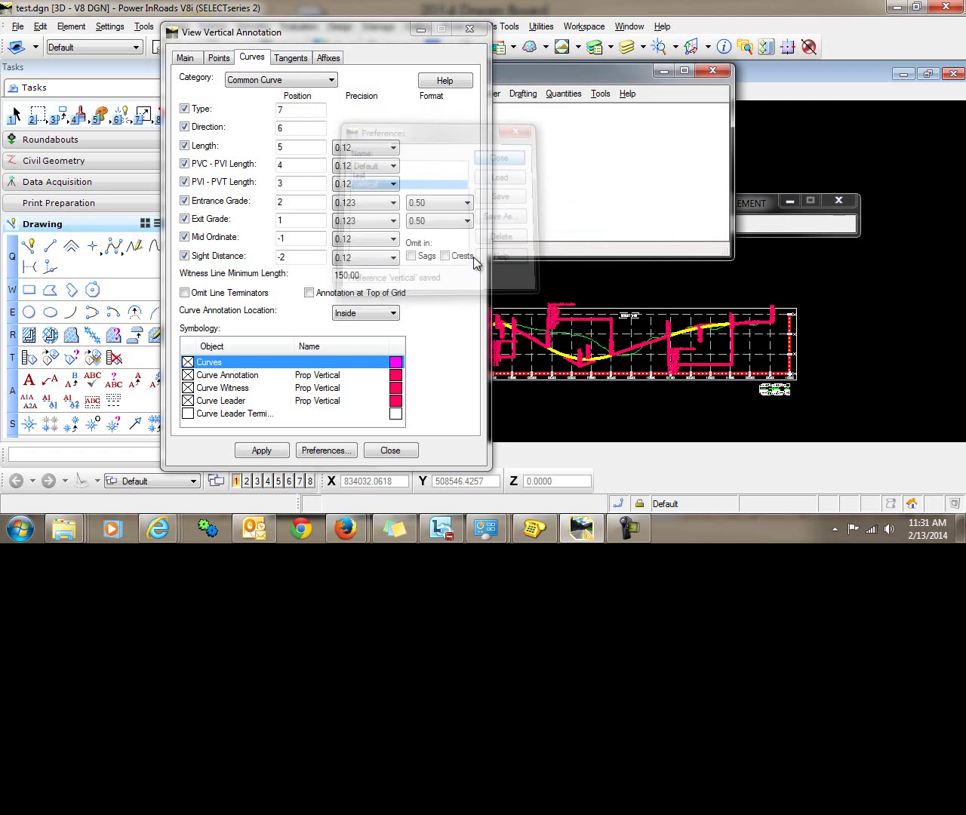
click(272, 456)
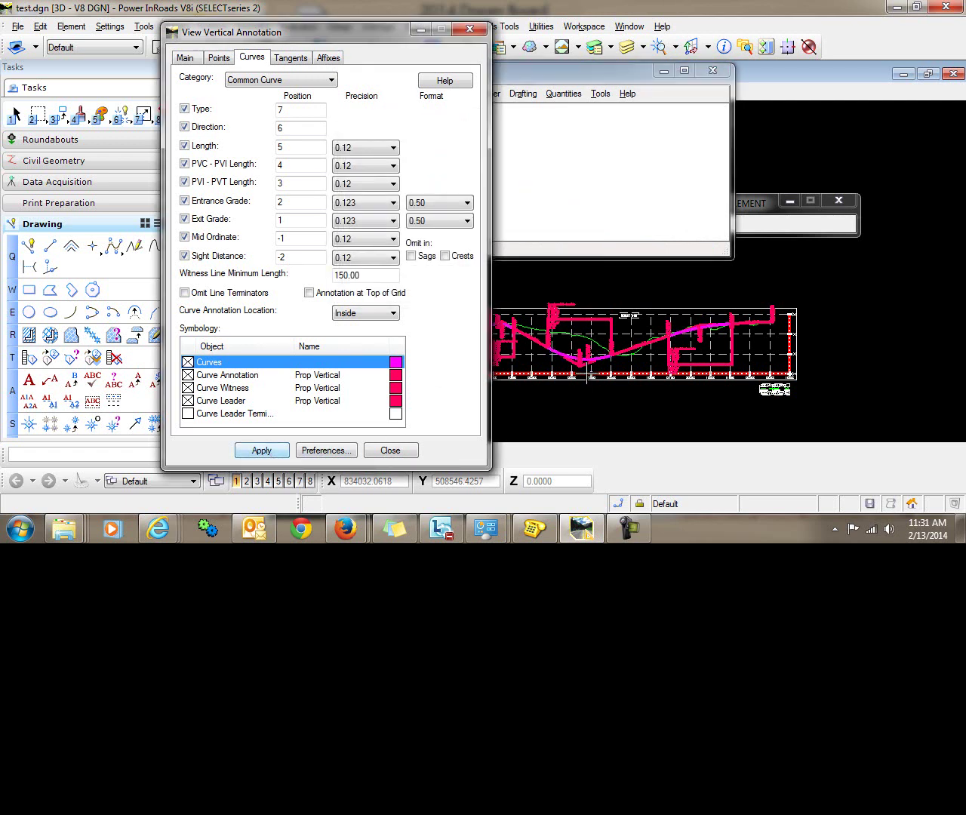
click(407, 452)
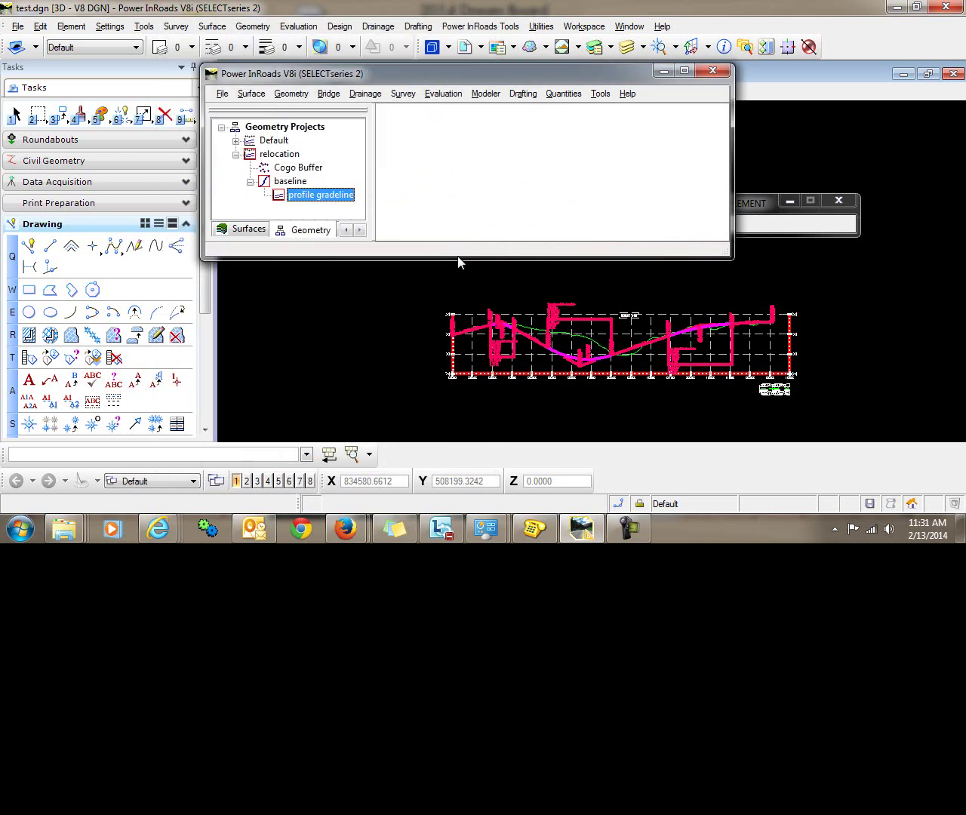
Redisplay the active vertical alignment on the profile using its assigned Default style.
click(300, 96)
mouse_move(317, 111)
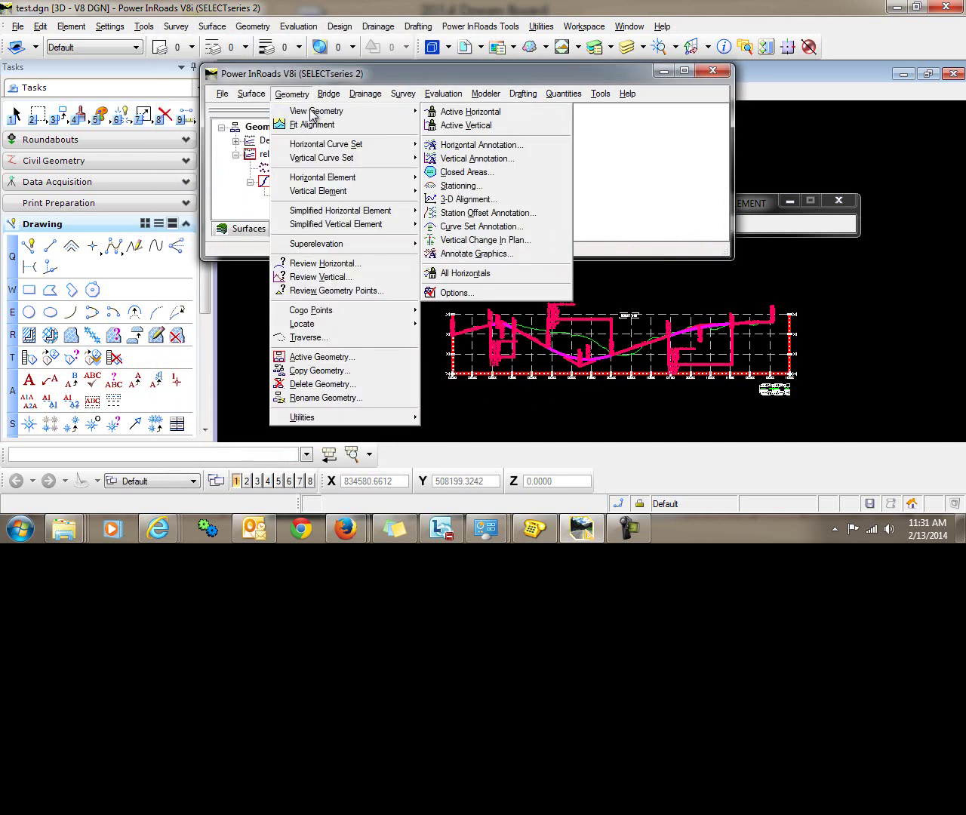
click(461, 125)
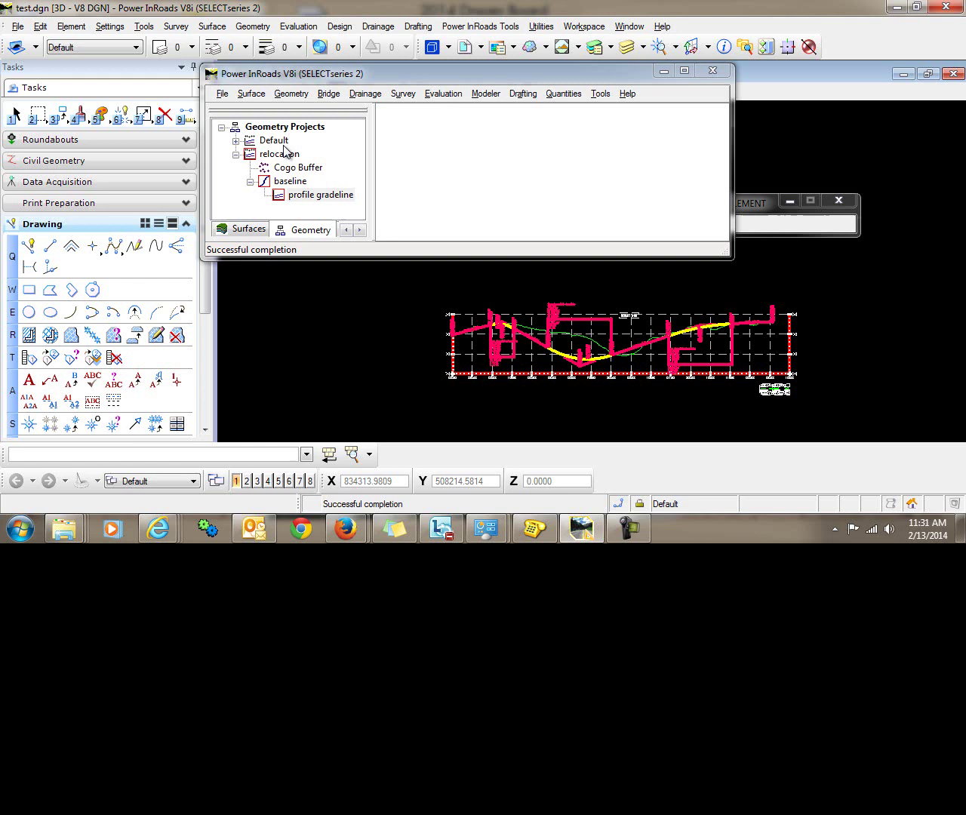
Assign the style vertical to the profile gradeline vertical alignment in Active Geometry.
click(293, 94)
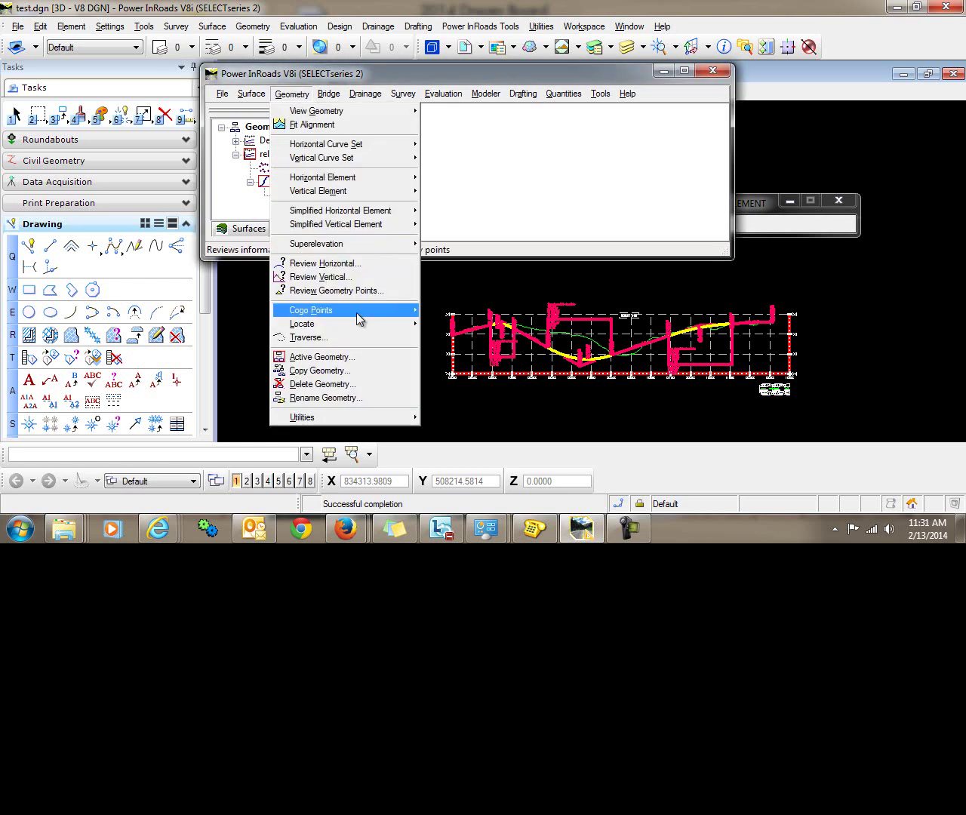
click(351, 358)
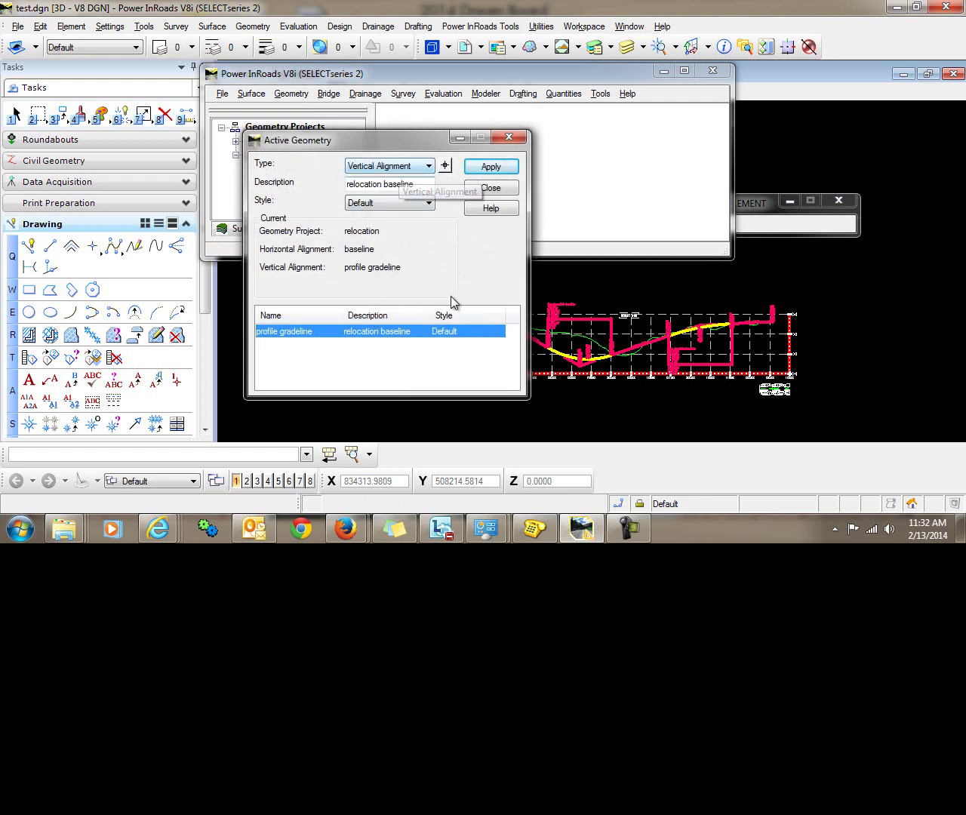
click(414, 203)
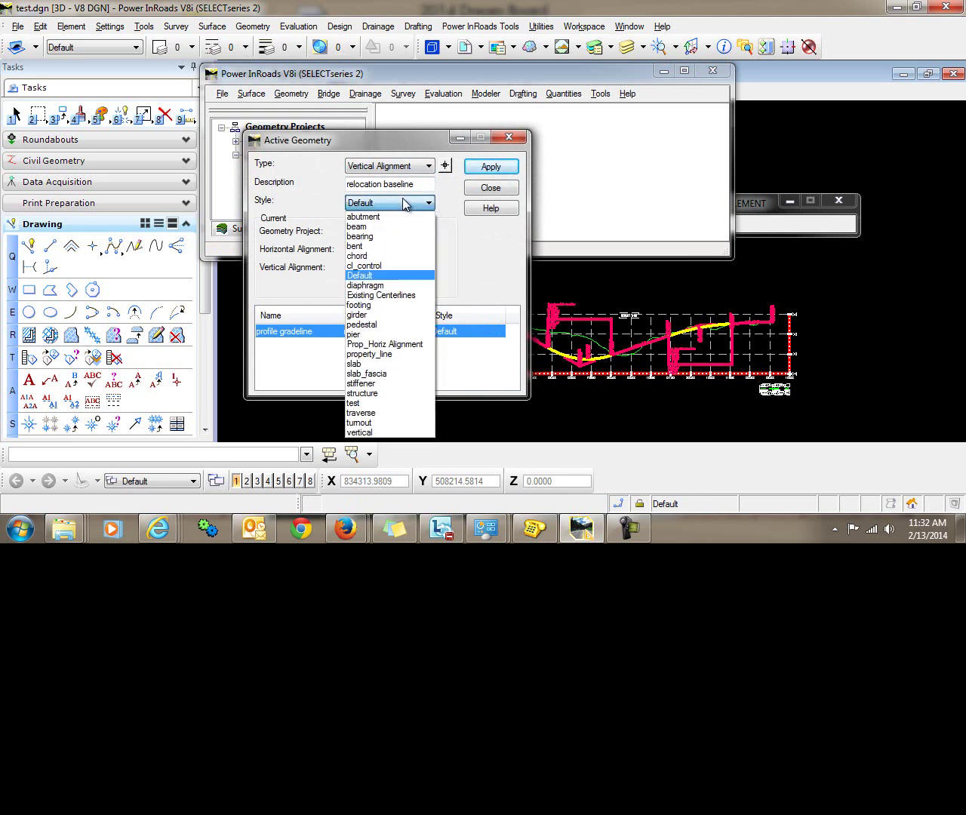
click(368, 432)
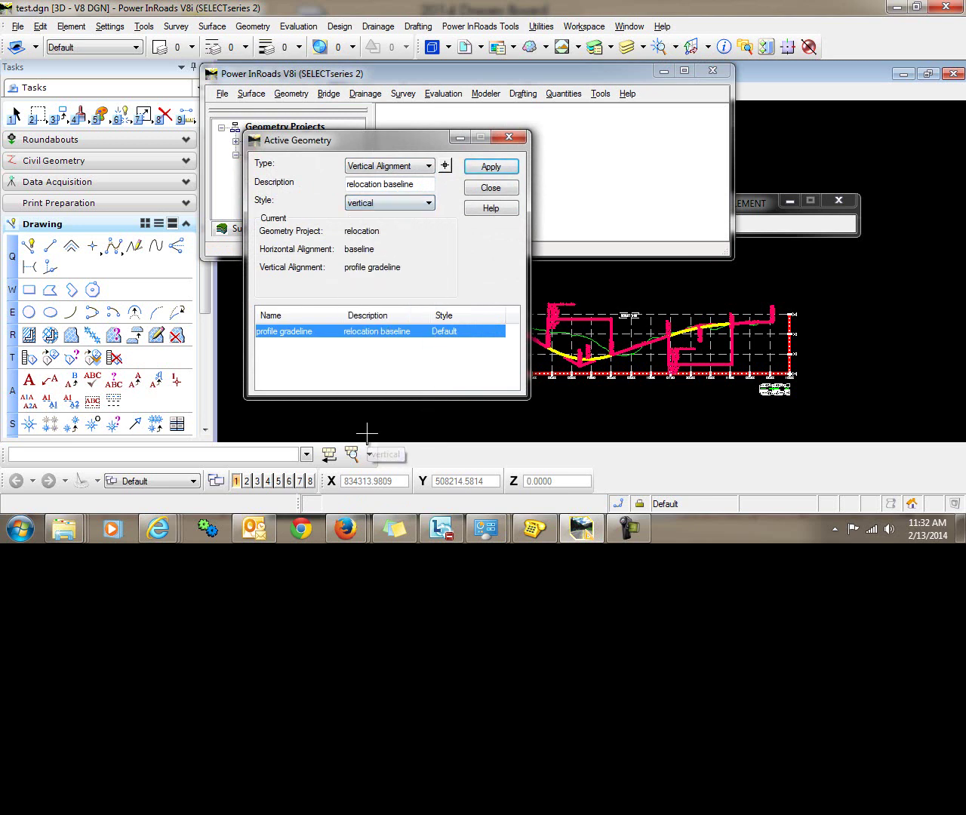
click(489, 166)
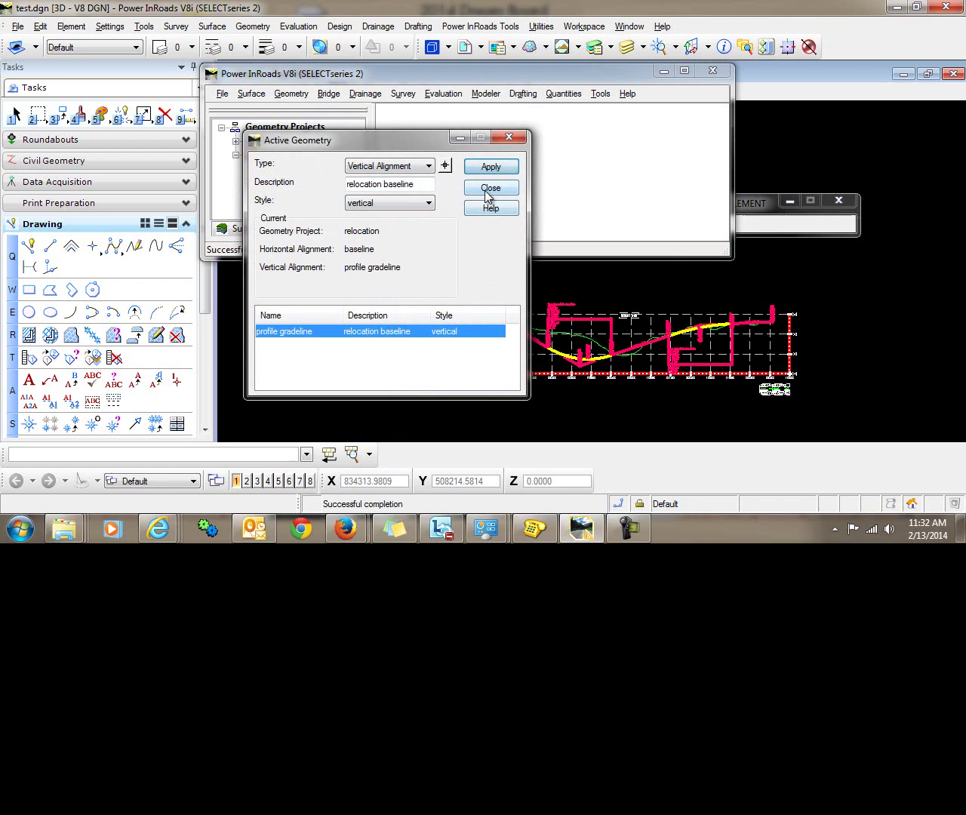
click(489, 190)
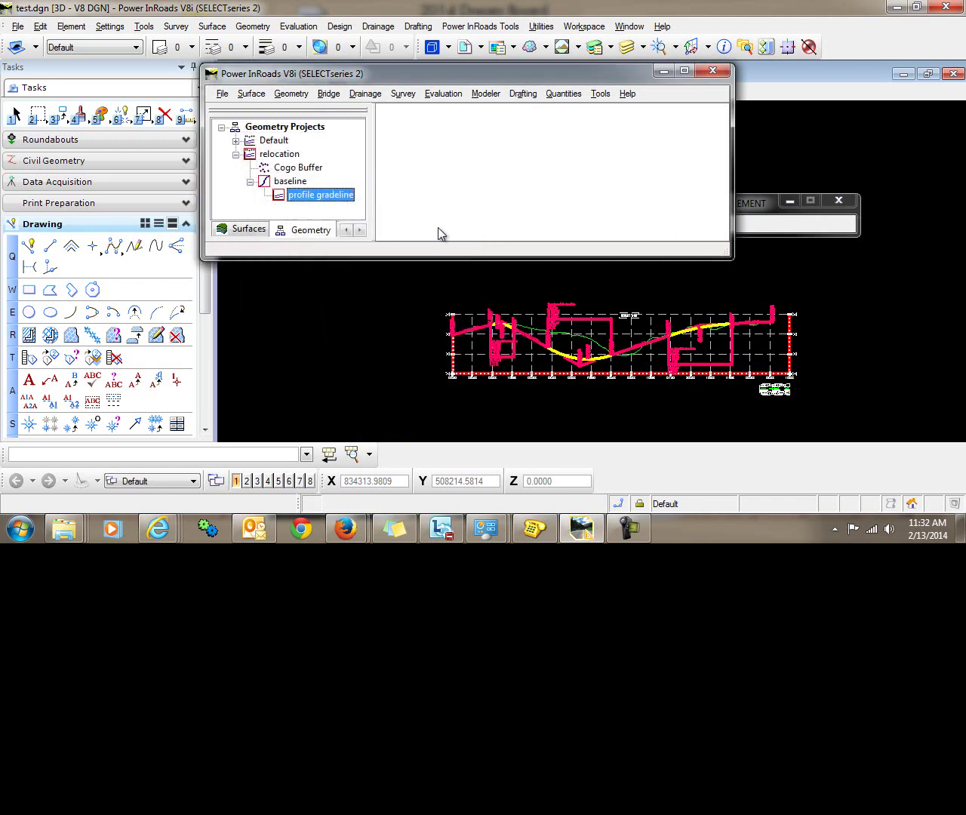
Display the active vertical alignment on the profile again with the vertical style.
click(293, 94)
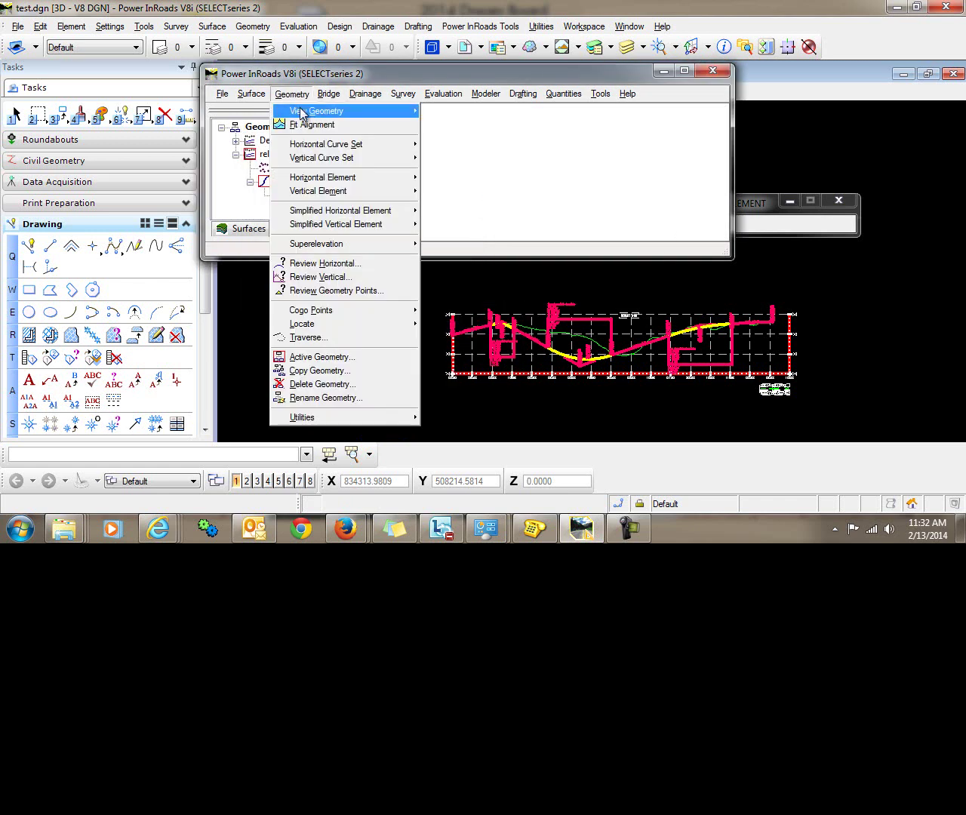
mouse_move(317, 111)
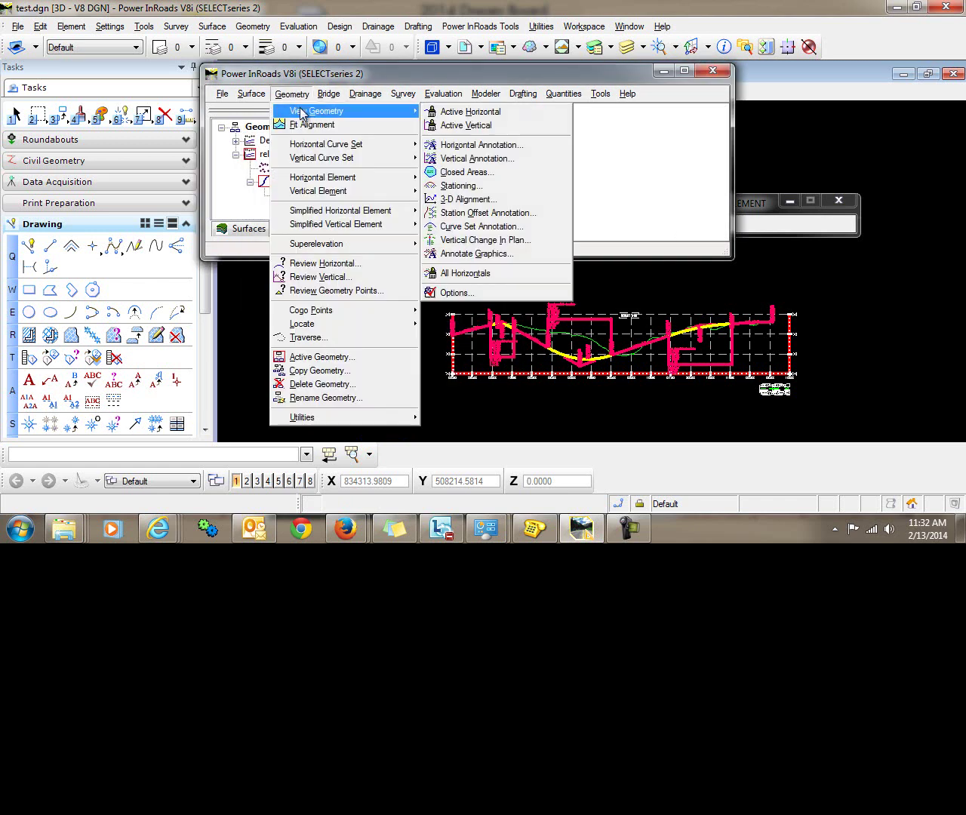
click(458, 127)
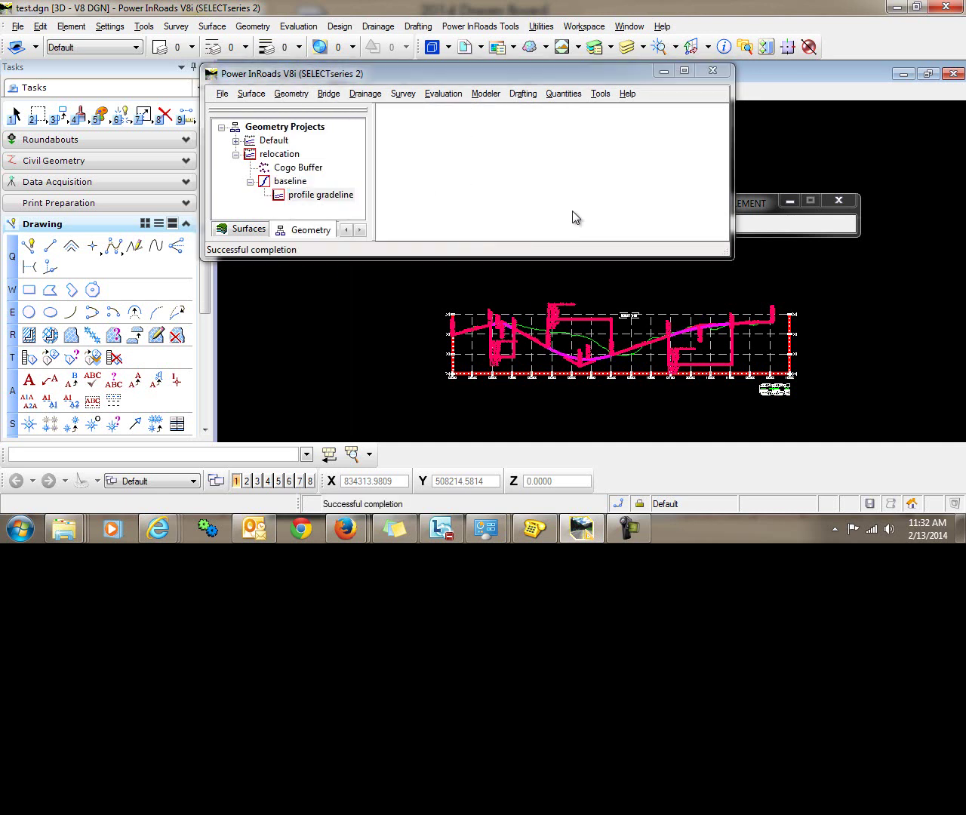